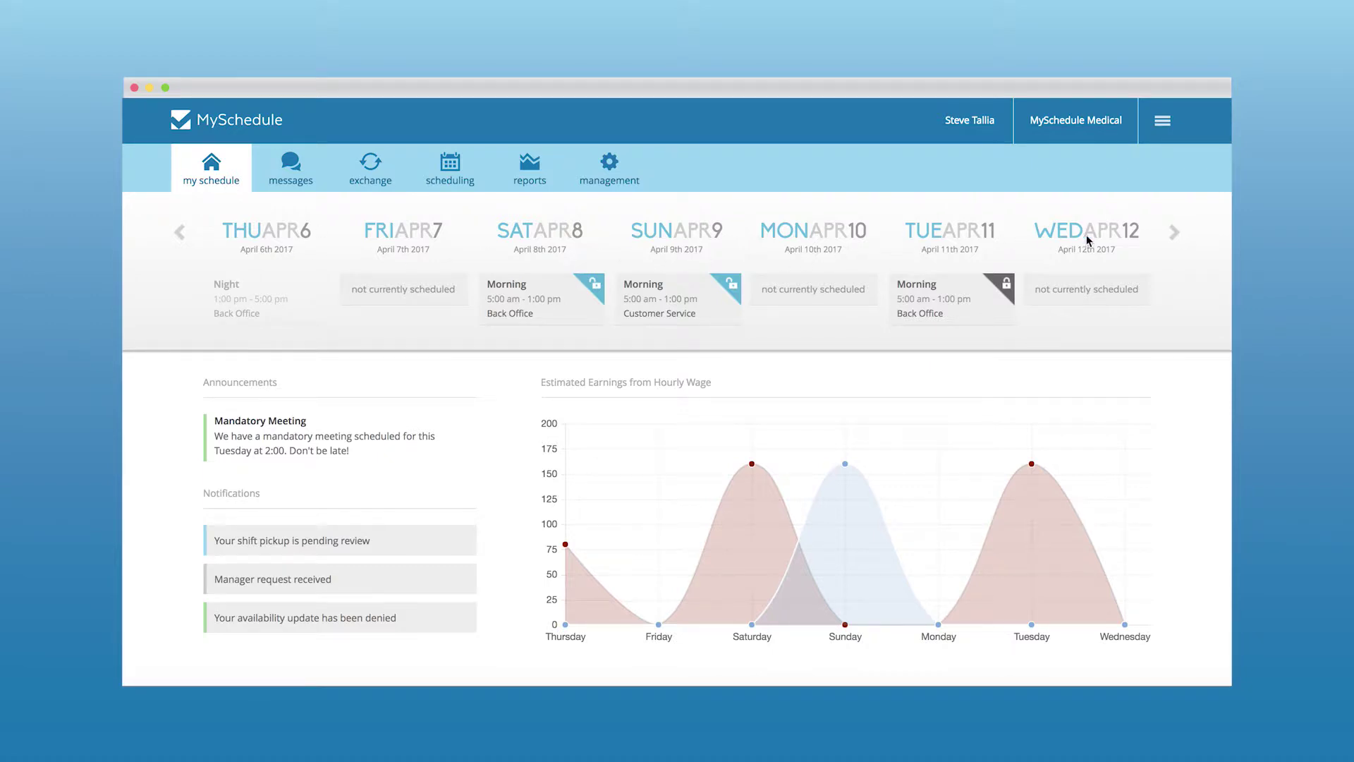
# Step: Inspect the Saturday April 8 Morning Back Office shift details twice, closing them each time
pyautogui.click(538, 295)
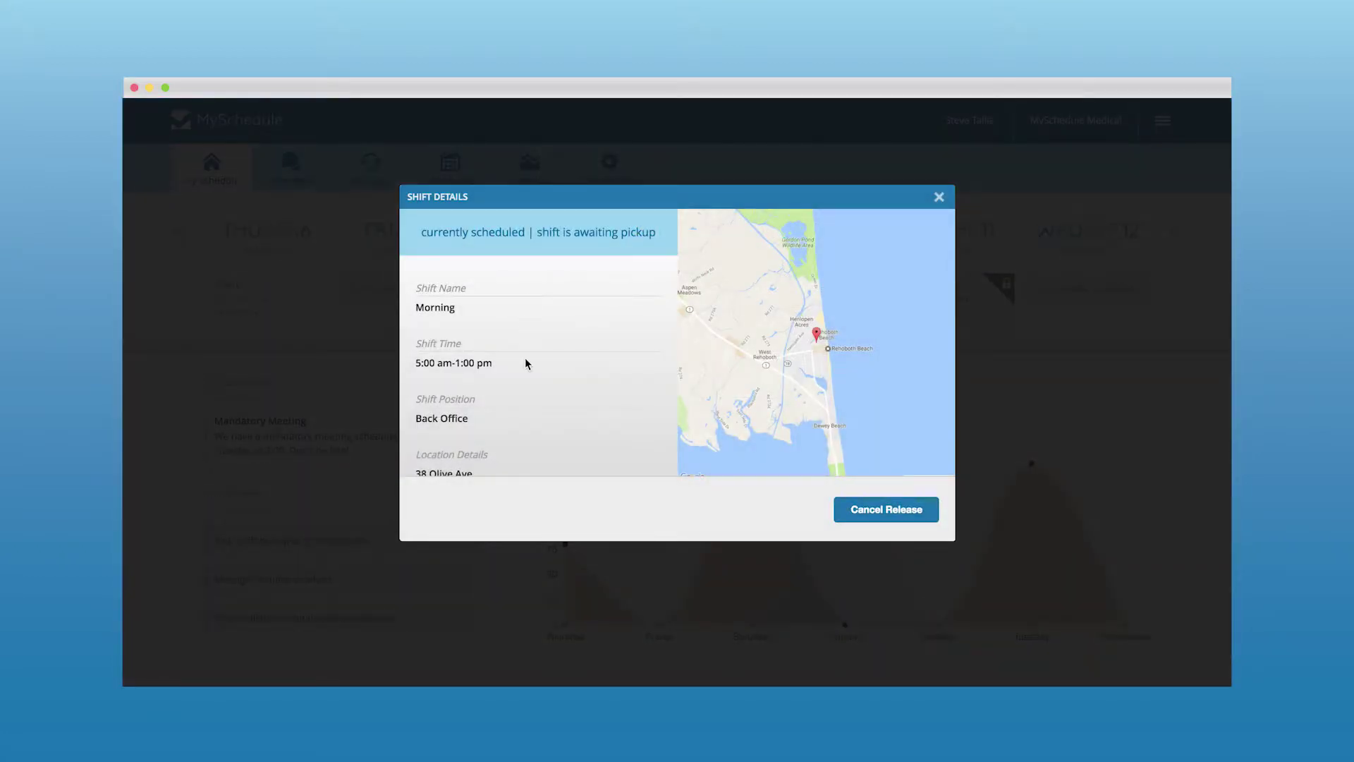
pyautogui.scroll(-3, 526, 361)
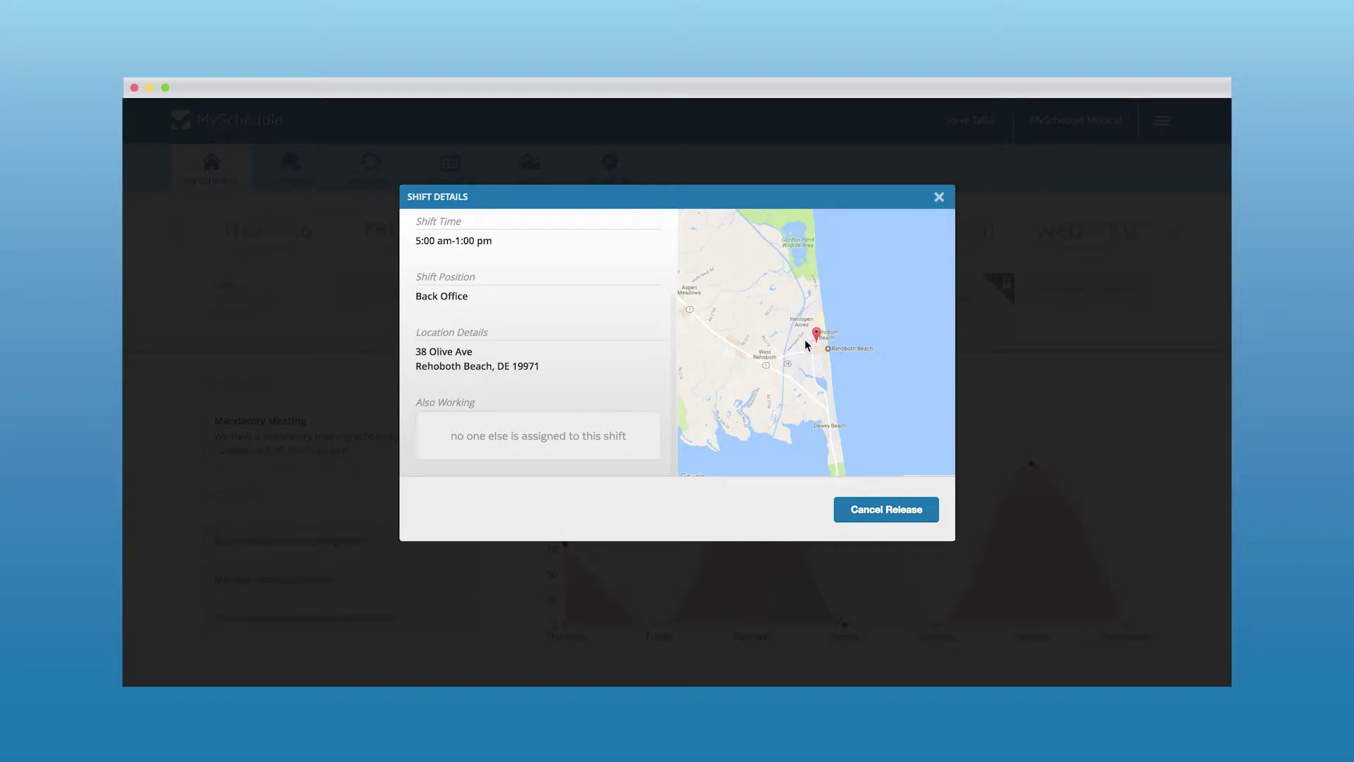
pyautogui.click(939, 199)
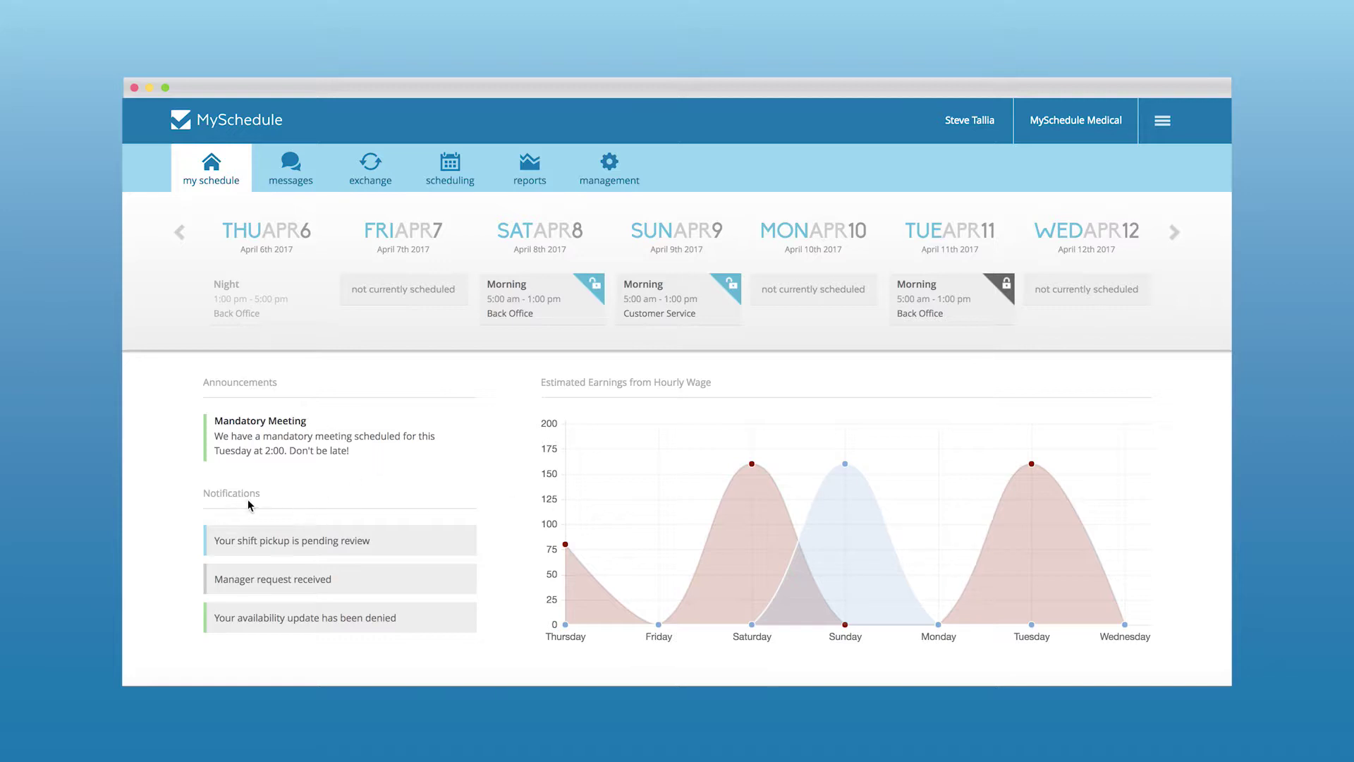
pyautogui.moveTo(314, 537)
pyautogui.click(553, 297)
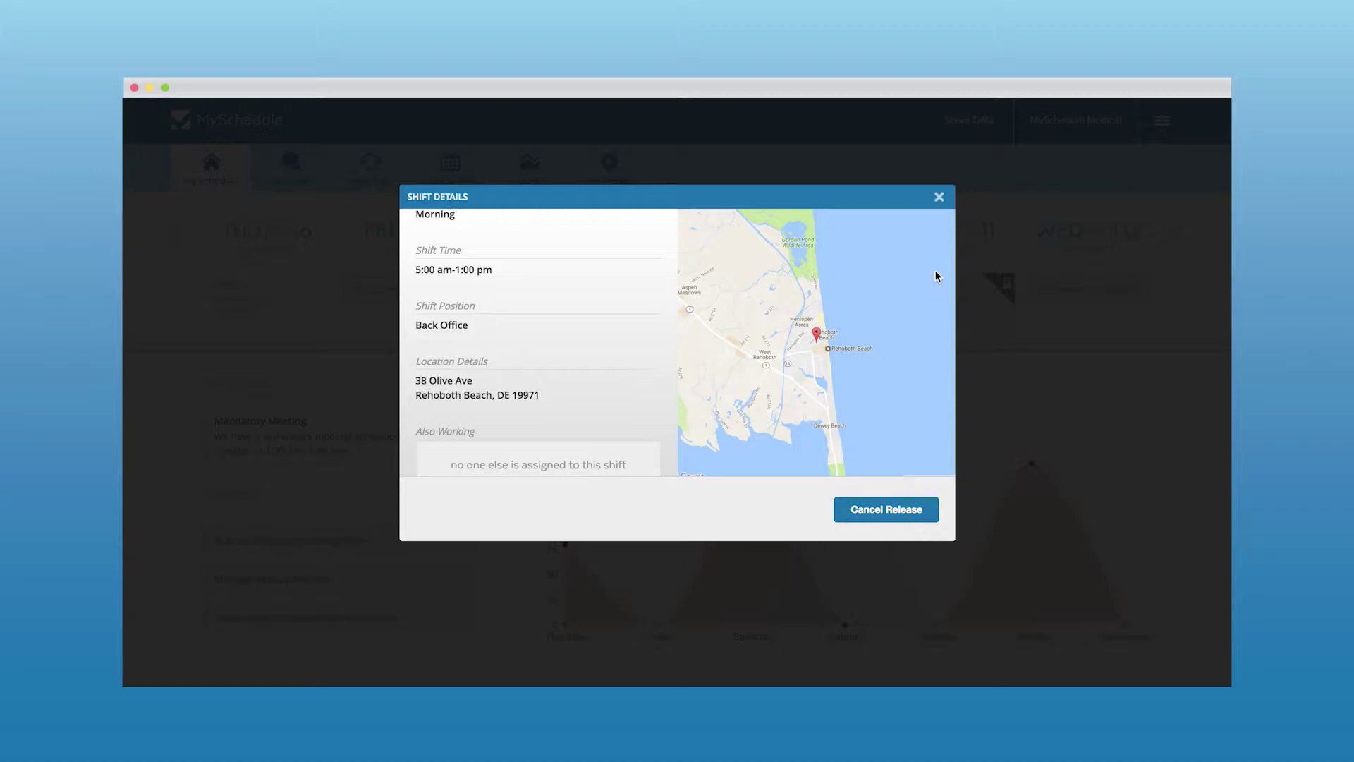
pyautogui.click(939, 197)
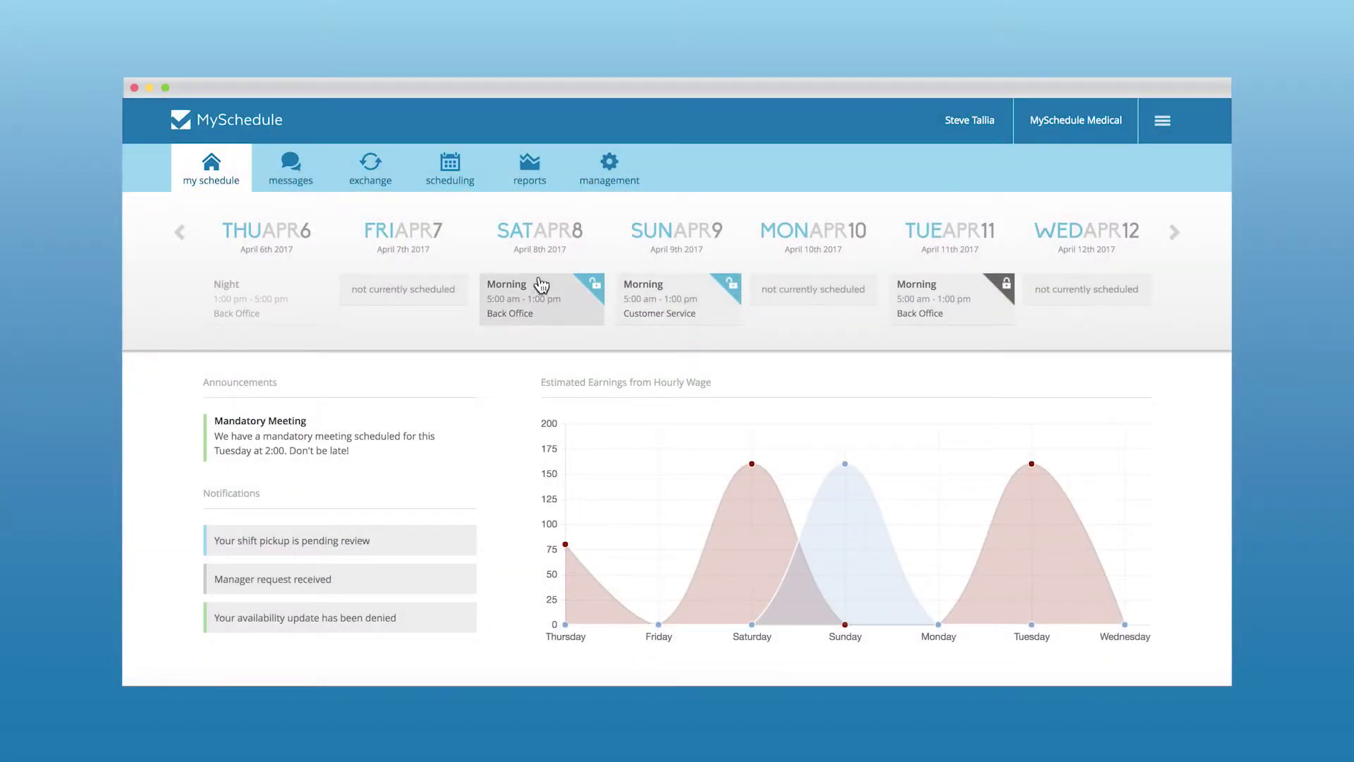
# Step: Start a new message addressed to two employees and Everyone, then discard it
pyautogui.click(289, 176)
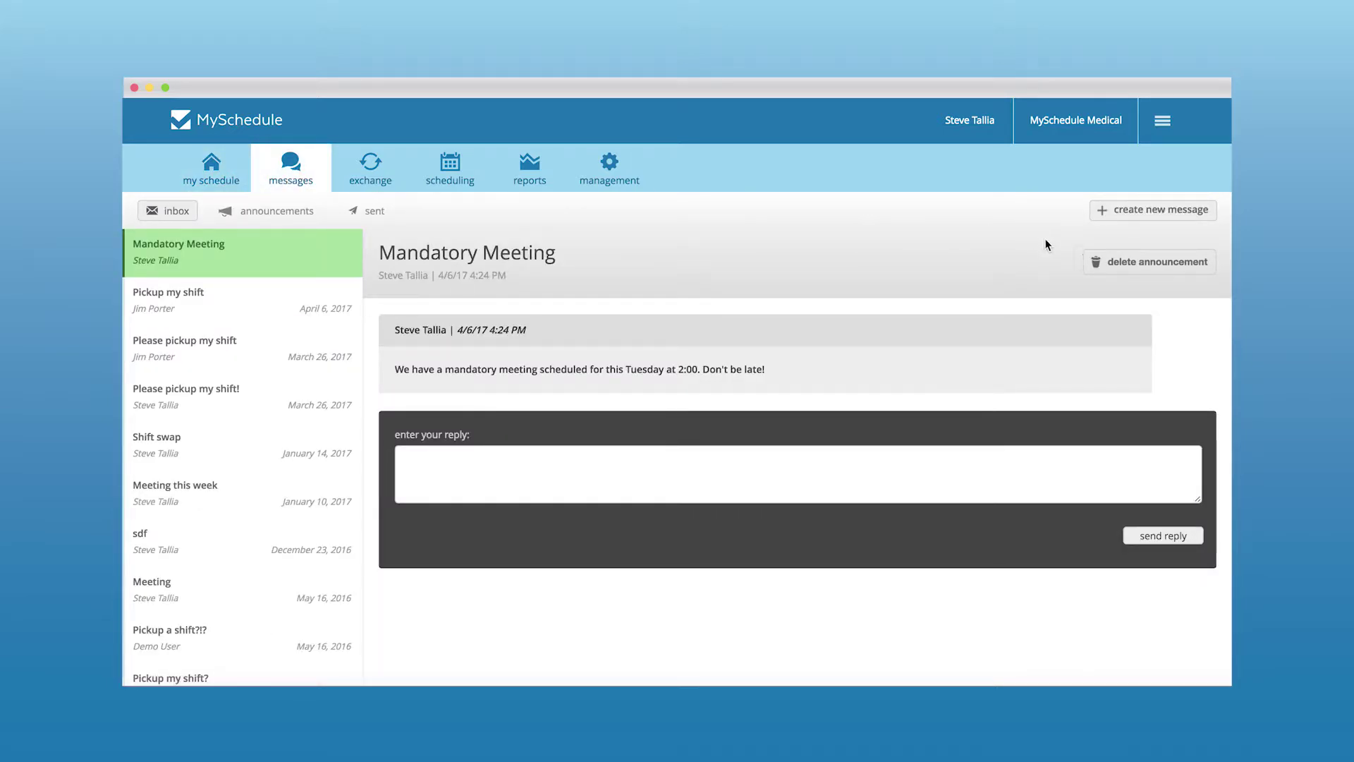
pyautogui.click(1119, 211)
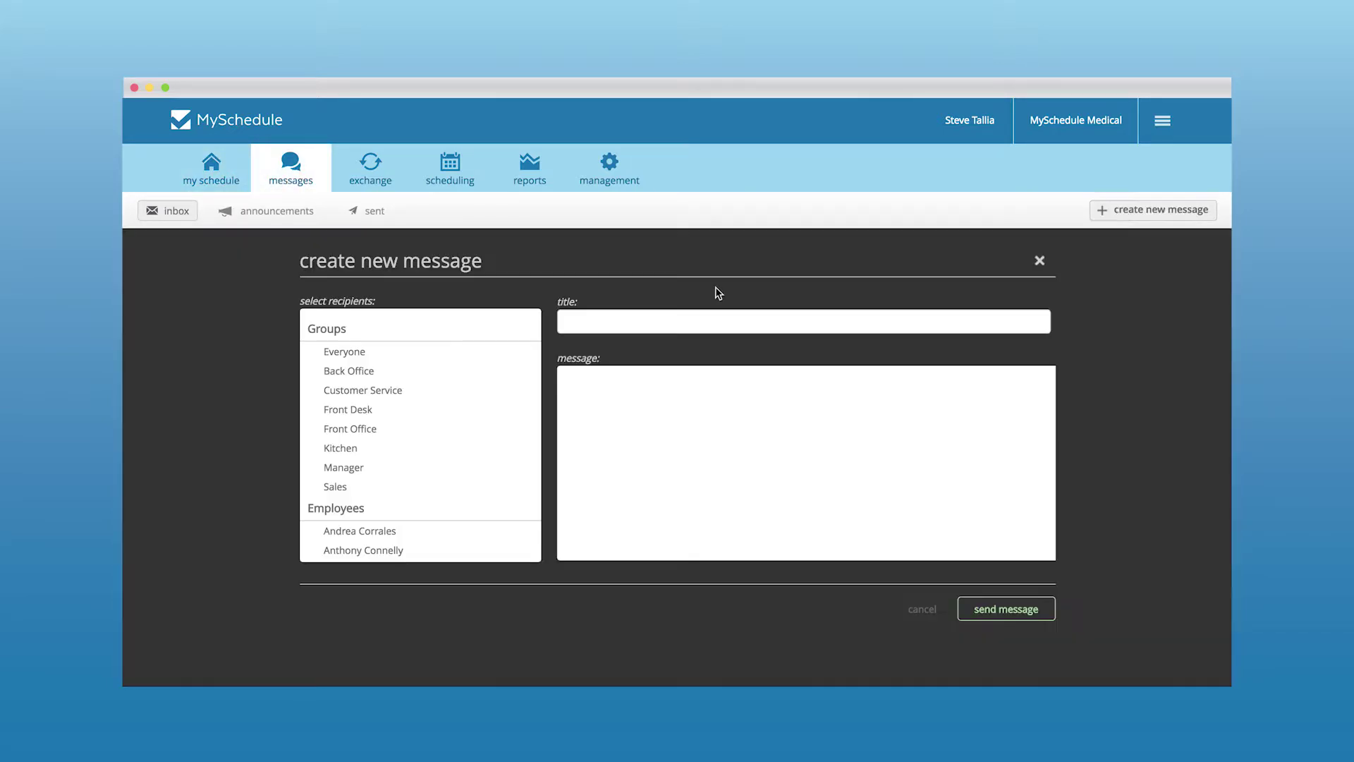
pyautogui.scroll(-3, 474, 431)
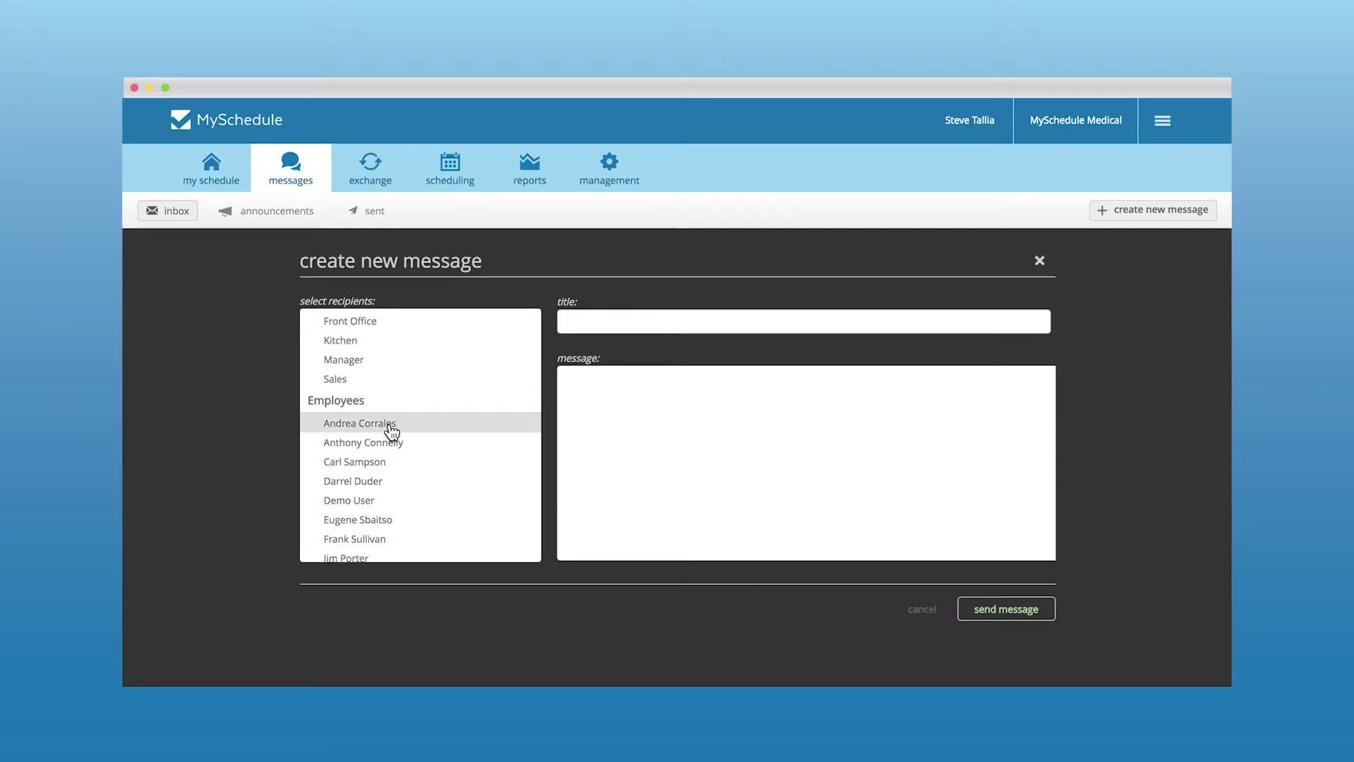
pyautogui.click(387, 425)
pyautogui.click(387, 445)
pyautogui.scroll(3, 424, 380)
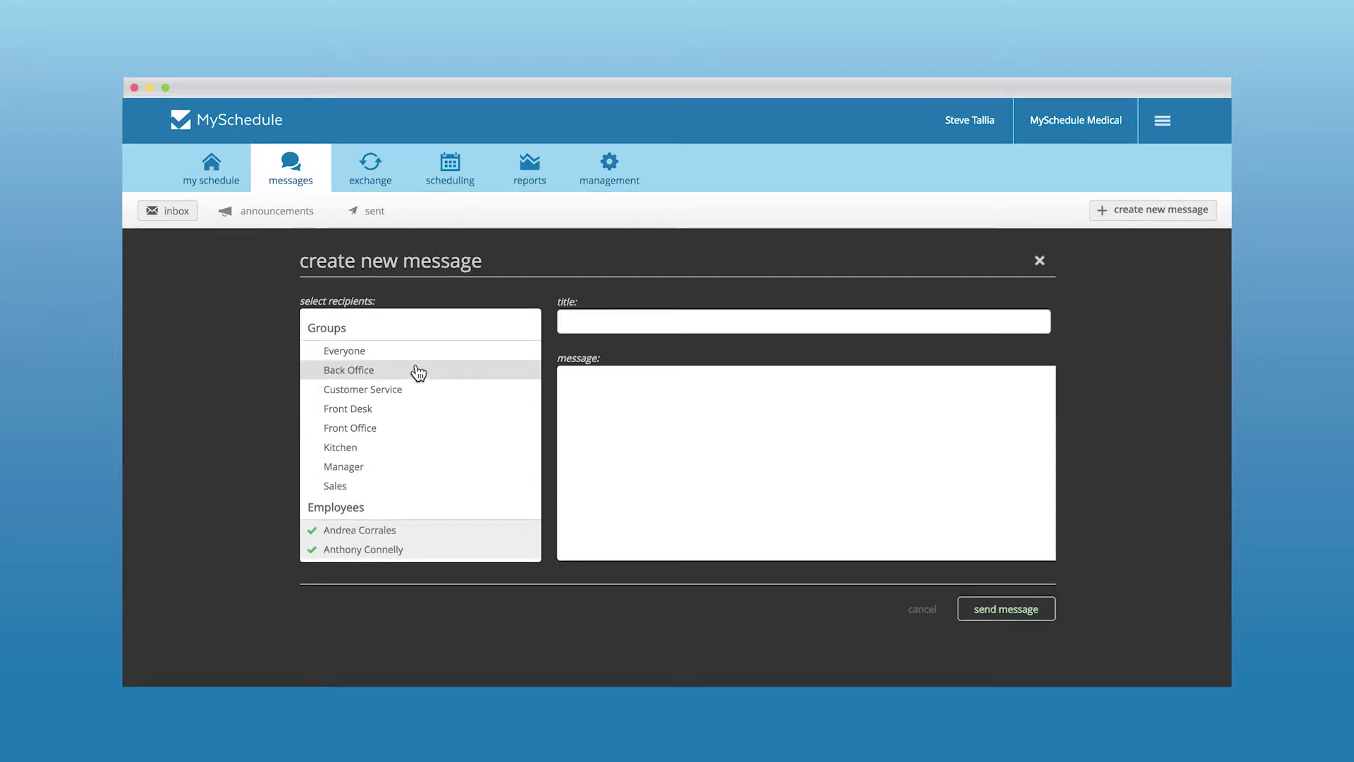
pyautogui.click(341, 352)
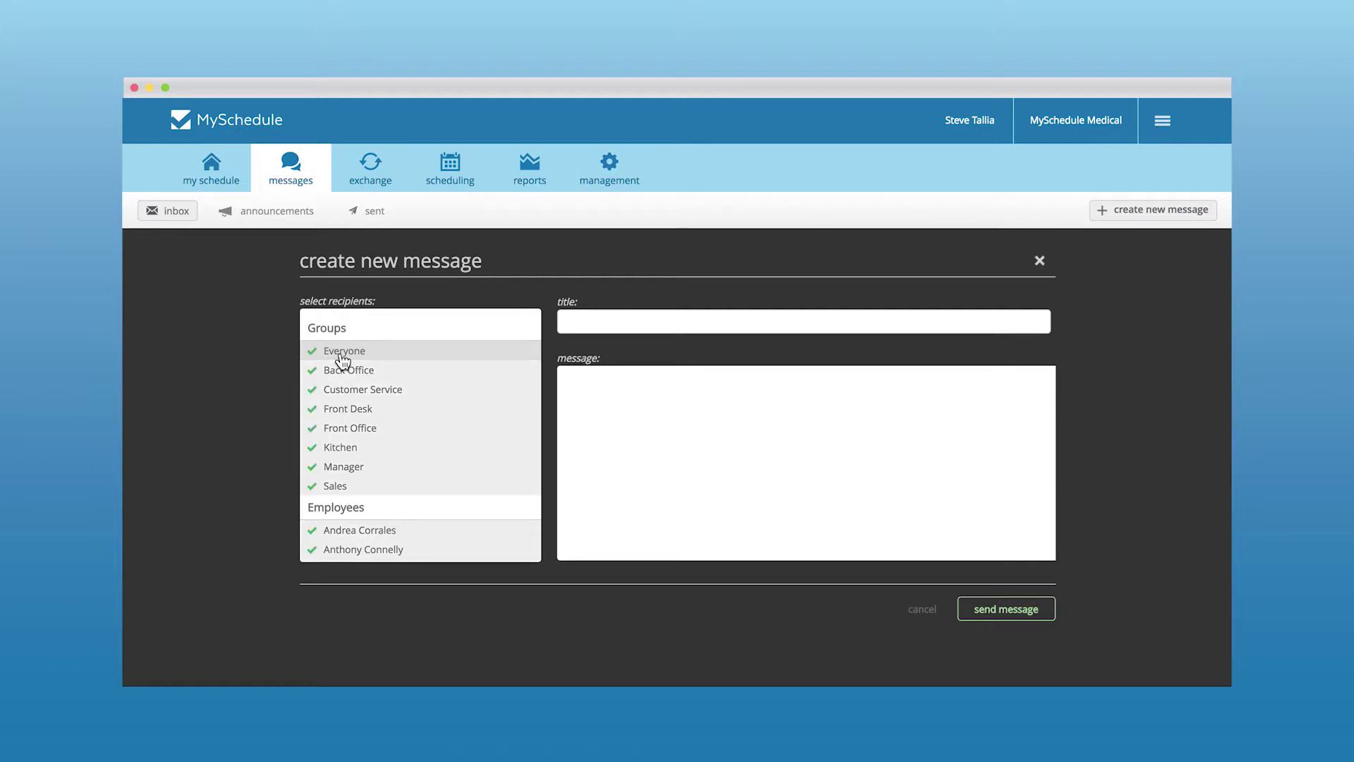
pyautogui.click(1039, 261)
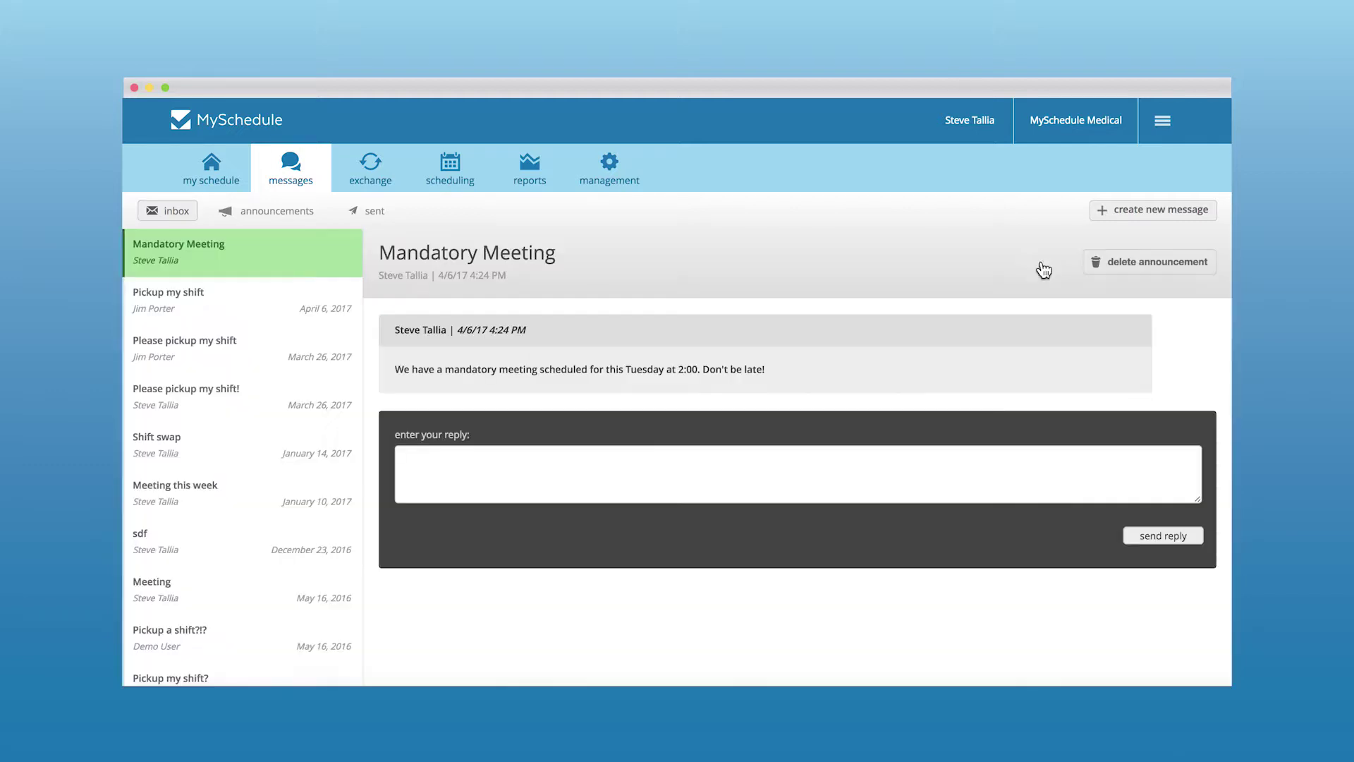
# Step: Switch to announcements and start, then cancel, a new announcement
pyautogui.click(289, 212)
pyautogui.click(1098, 210)
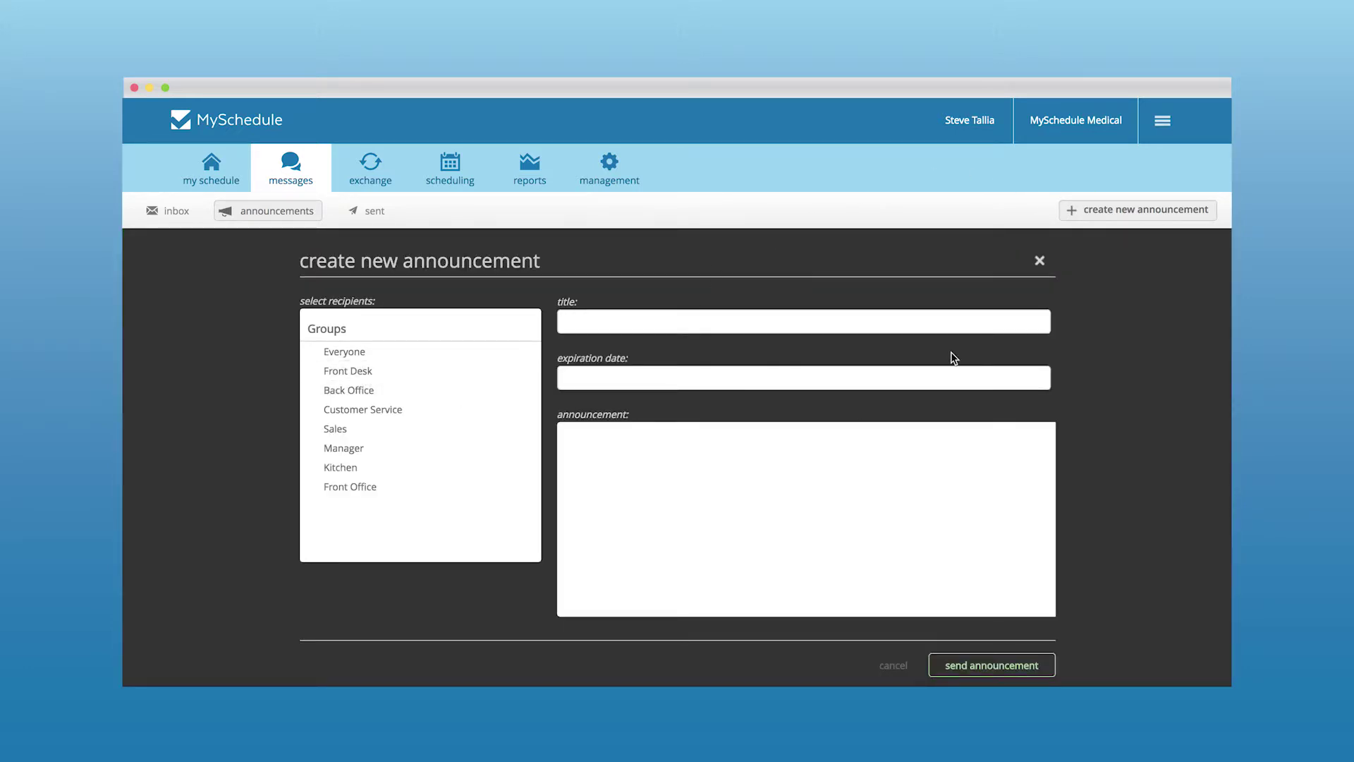
pyautogui.click(1041, 262)
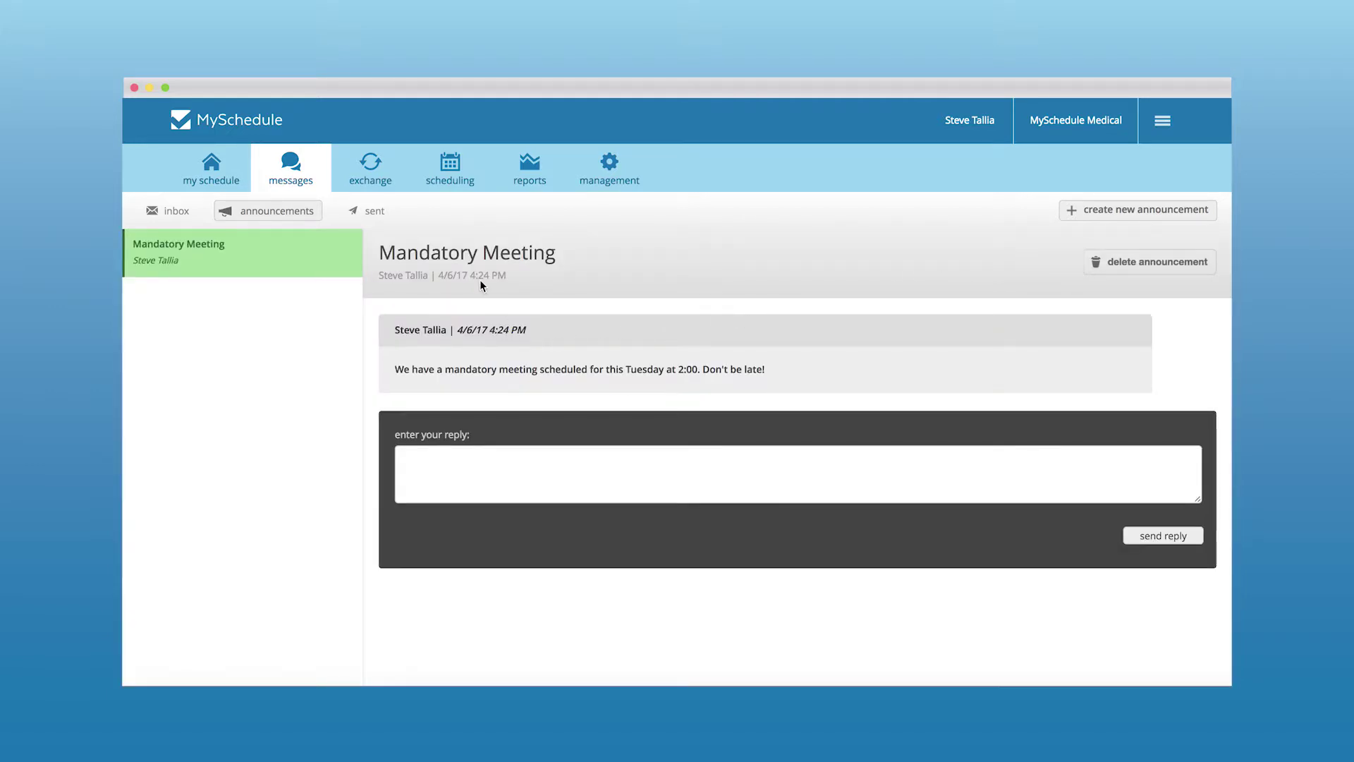
# Step: View the open Customer Service shift on the shift exchange without picking it up
pyautogui.click(384, 184)
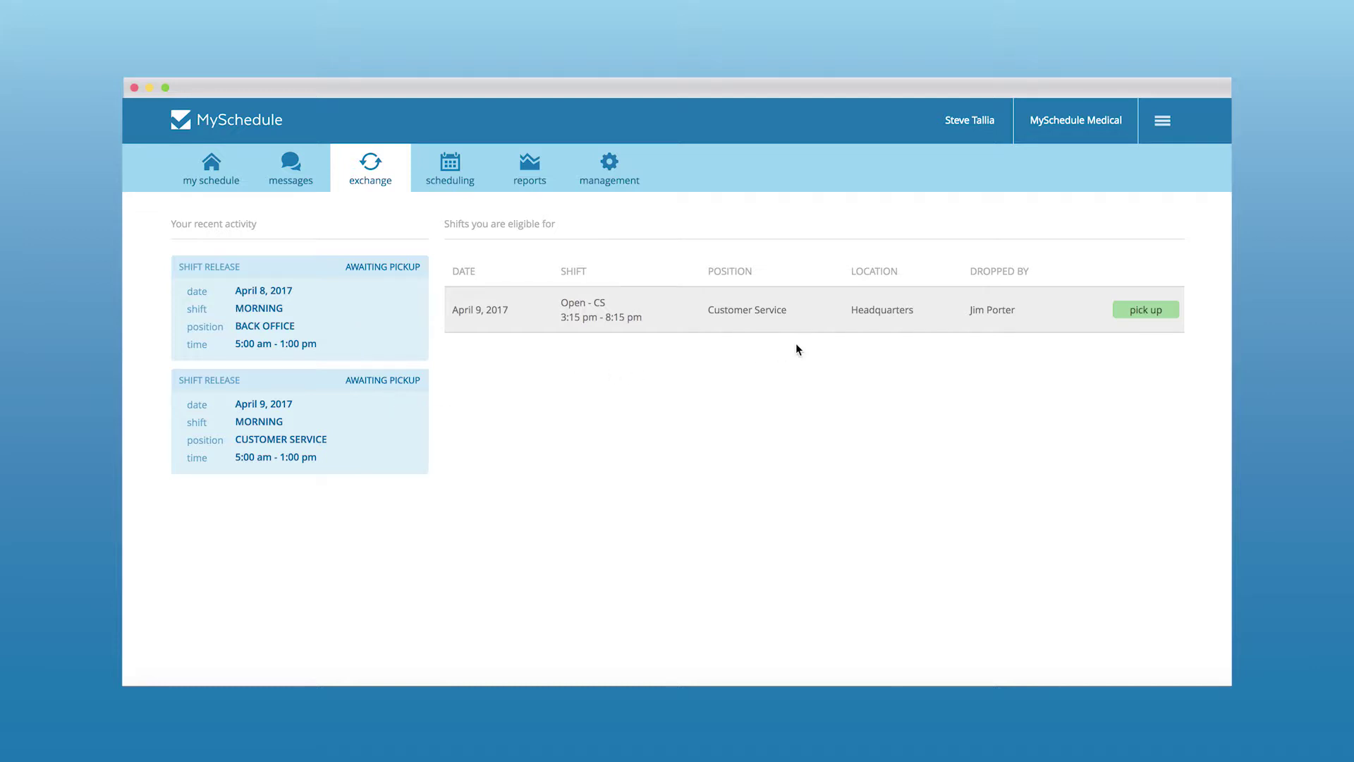
pyautogui.click(1143, 313)
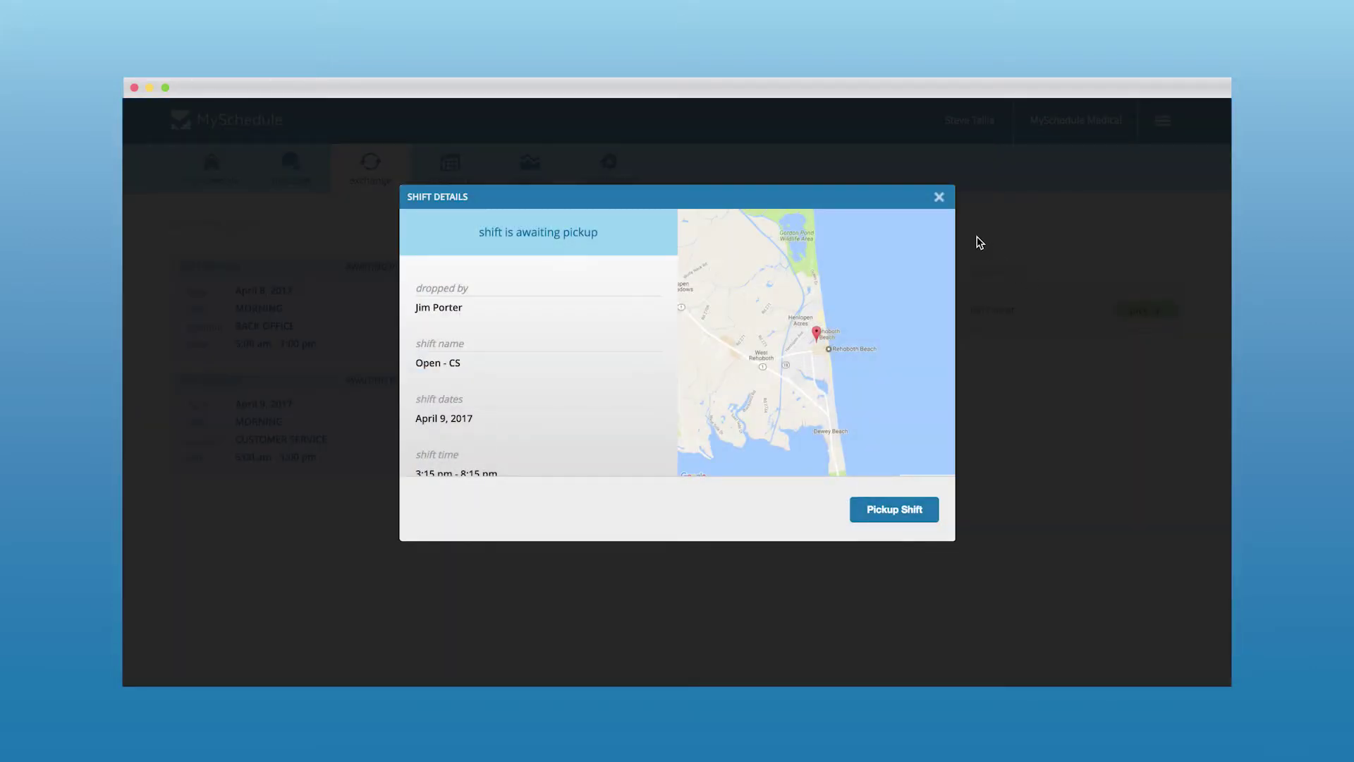
pyautogui.click(940, 201)
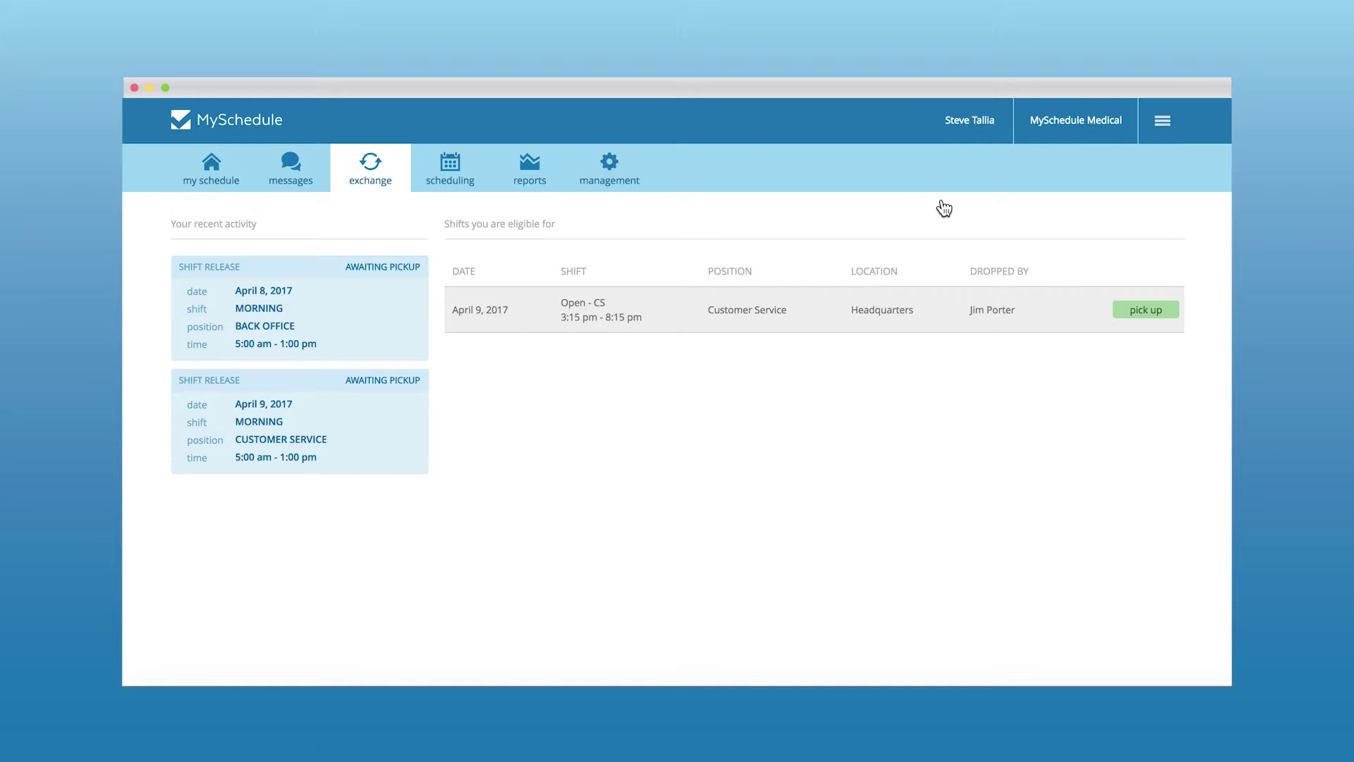
# Step: In user settings, view the time off request form, then the weekly availability
pyautogui.click(1163, 121)
pyautogui.click(1123, 159)
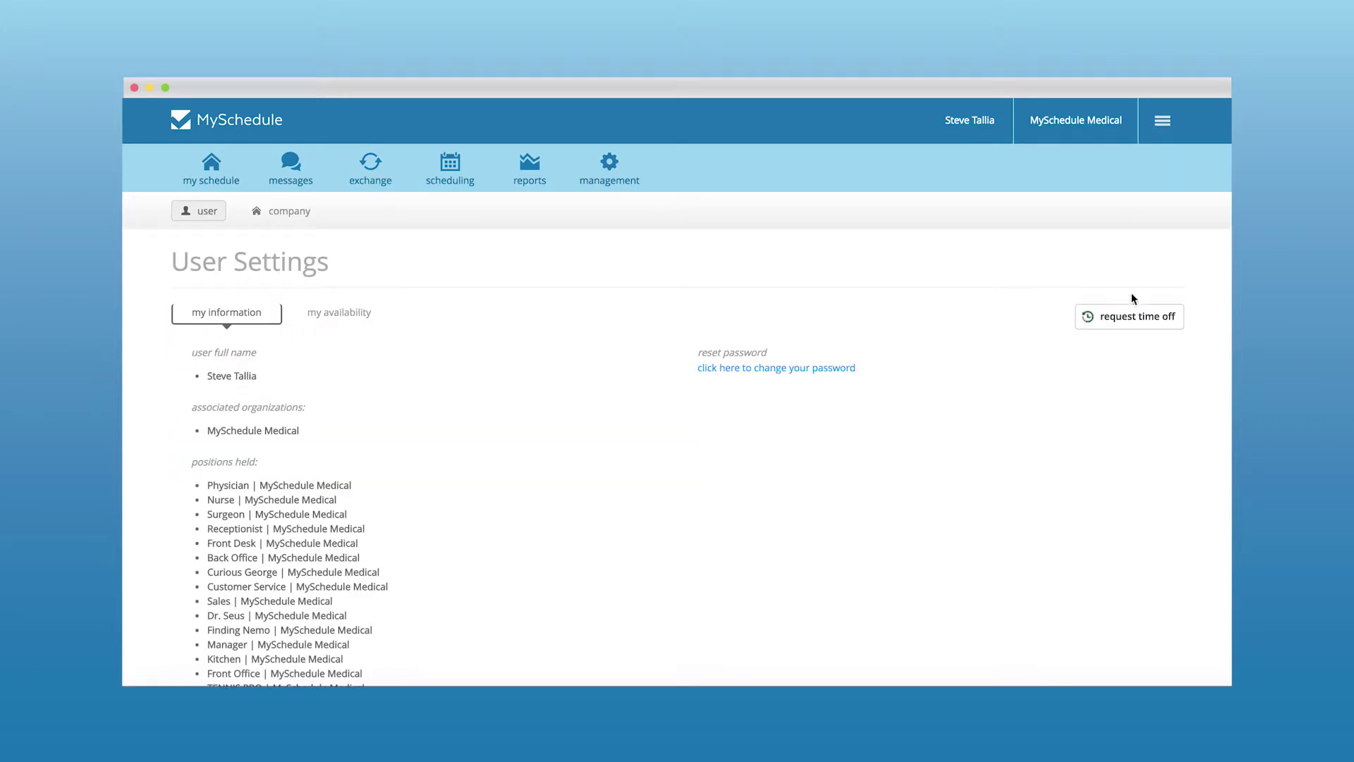
pyautogui.click(1131, 318)
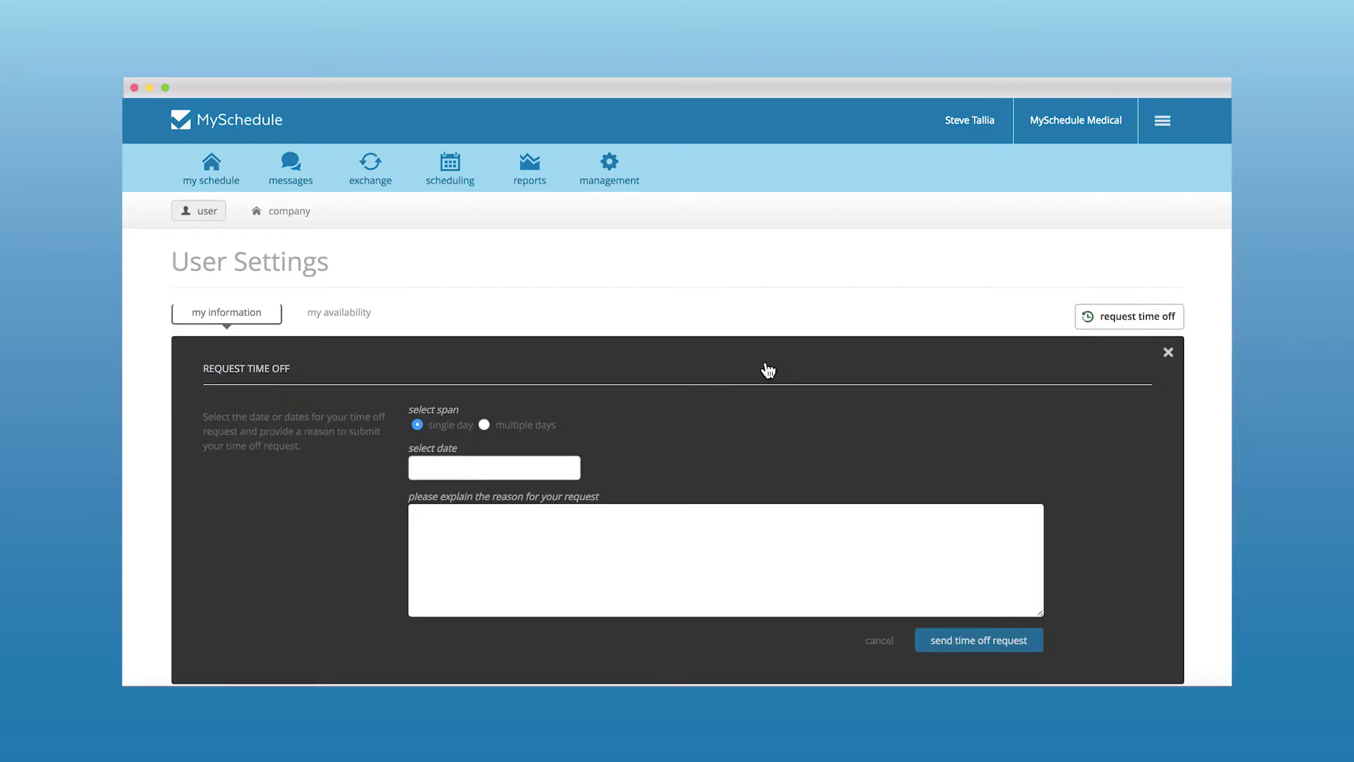
pyautogui.click(381, 318)
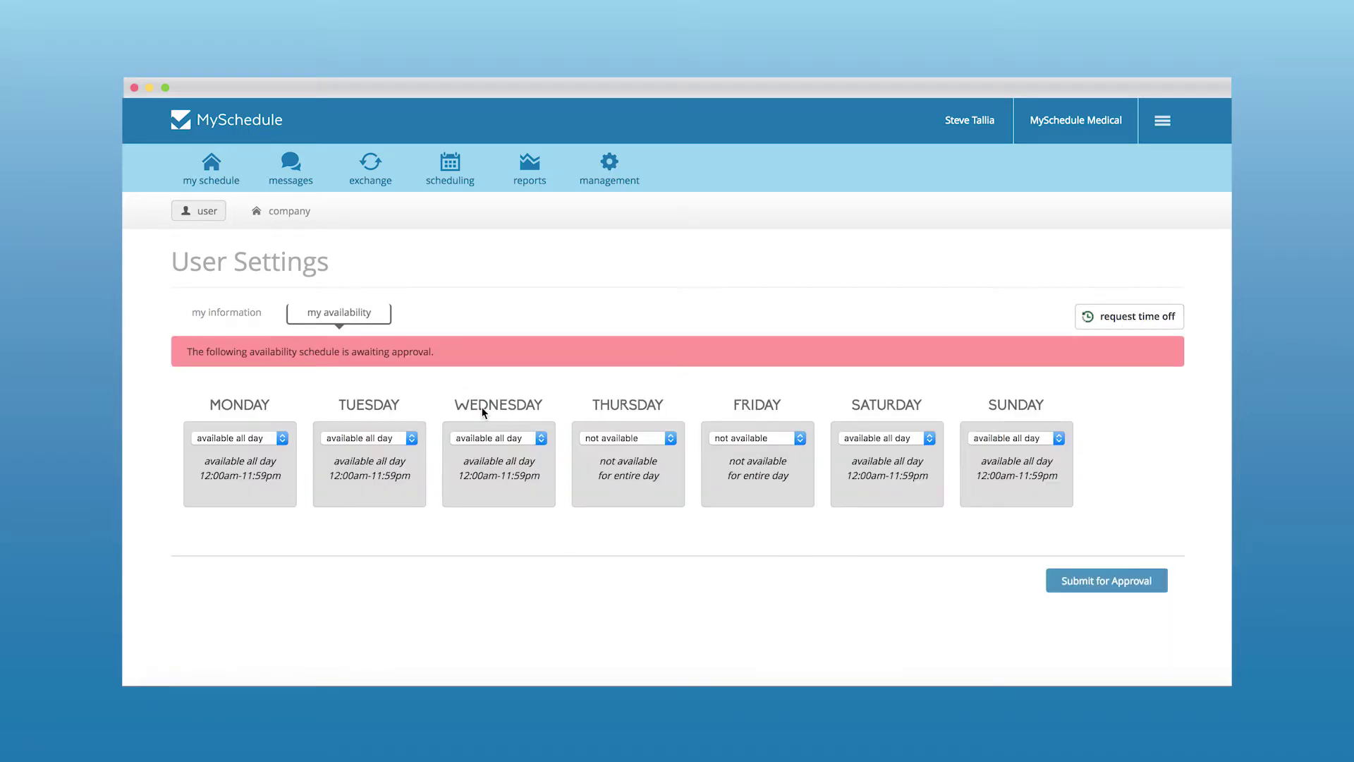
# Step: Assign two employees to Sunday's Night shift for the week of Apr 16
pyautogui.click(502, 439)
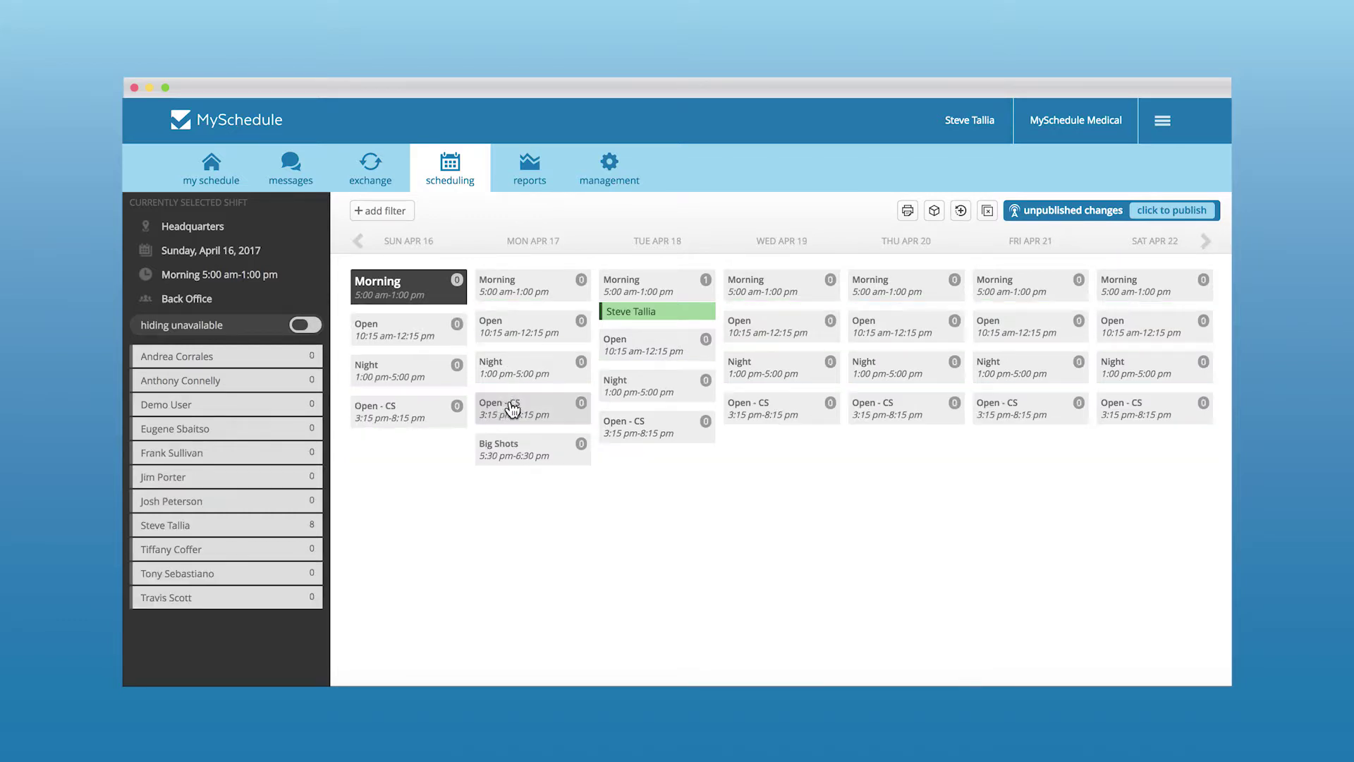
pyautogui.click(512, 406)
pyautogui.click(401, 363)
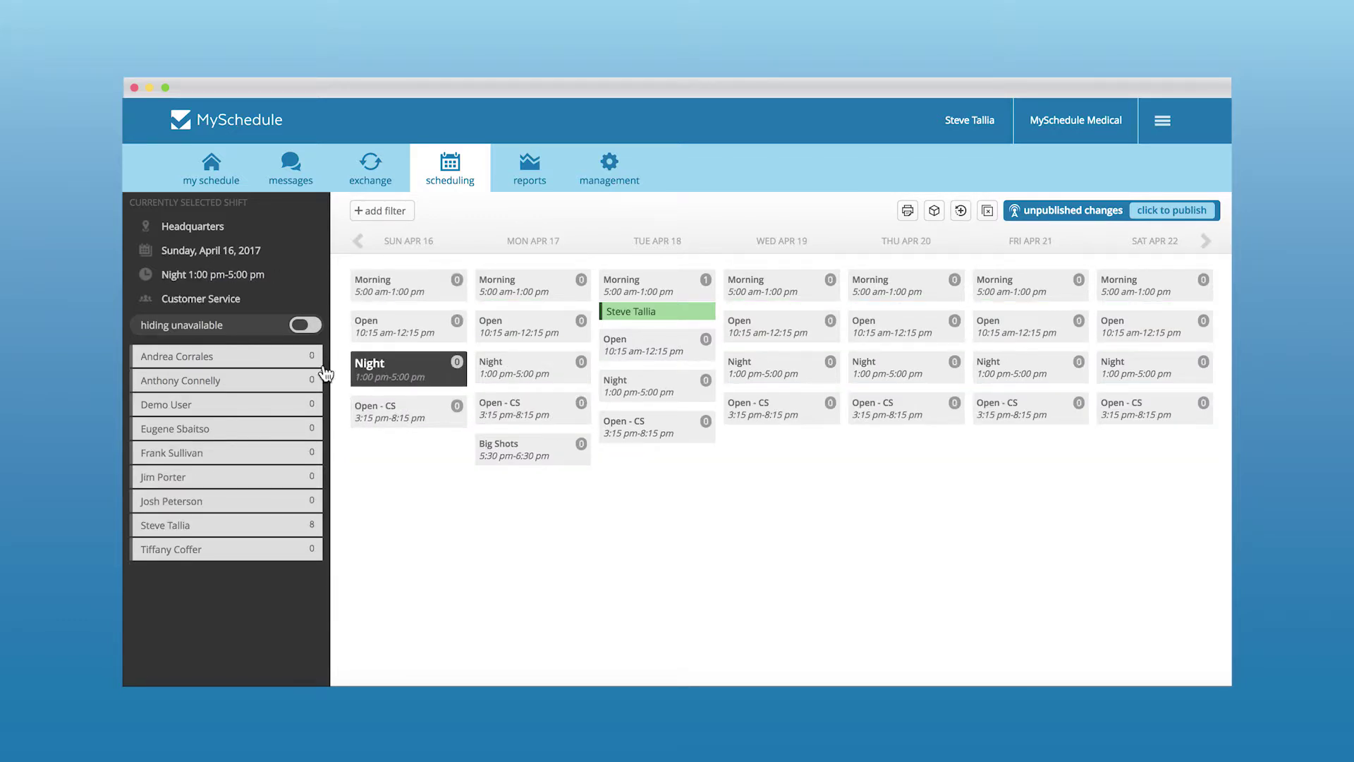
pyautogui.click(259, 385)
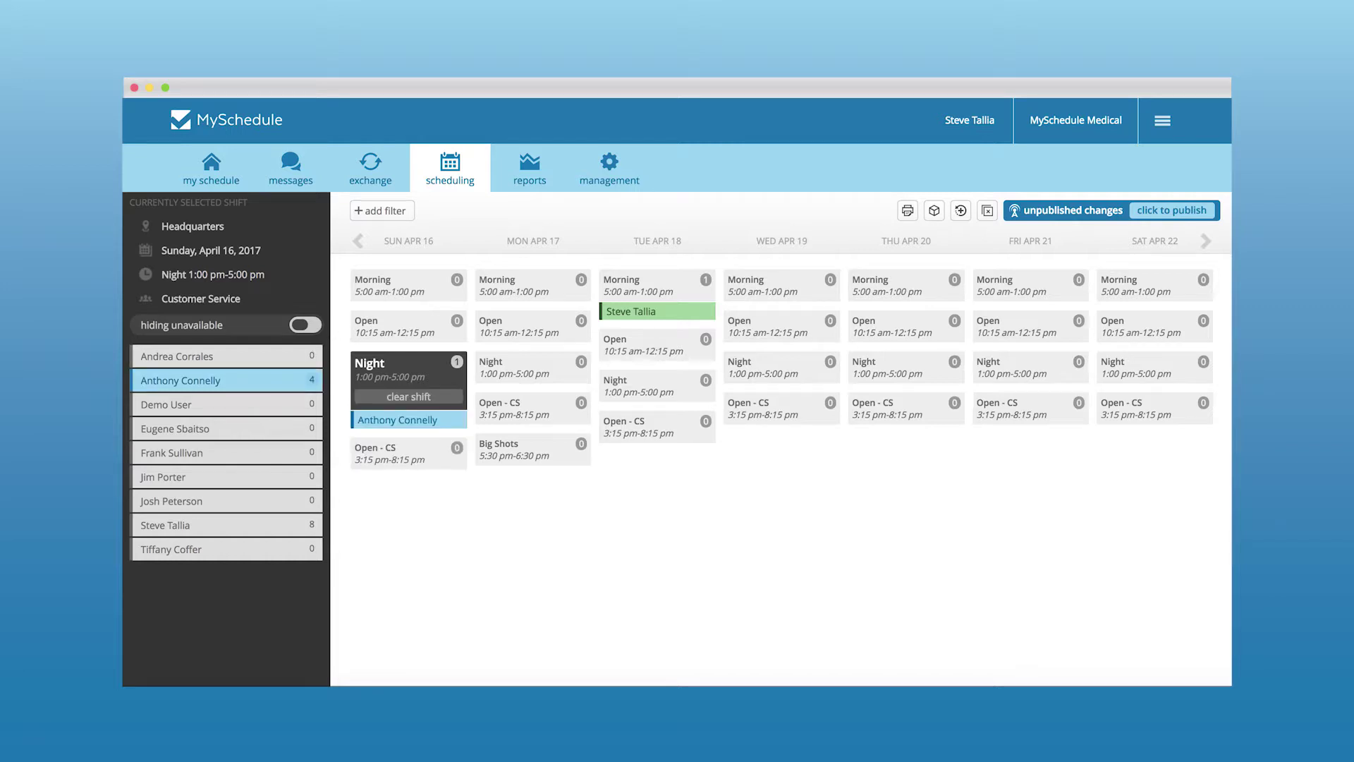
pyautogui.click(270, 452)
# Step: Assign one employee each to Monday's Open and Monday's Night shifts
pyautogui.click(532, 369)
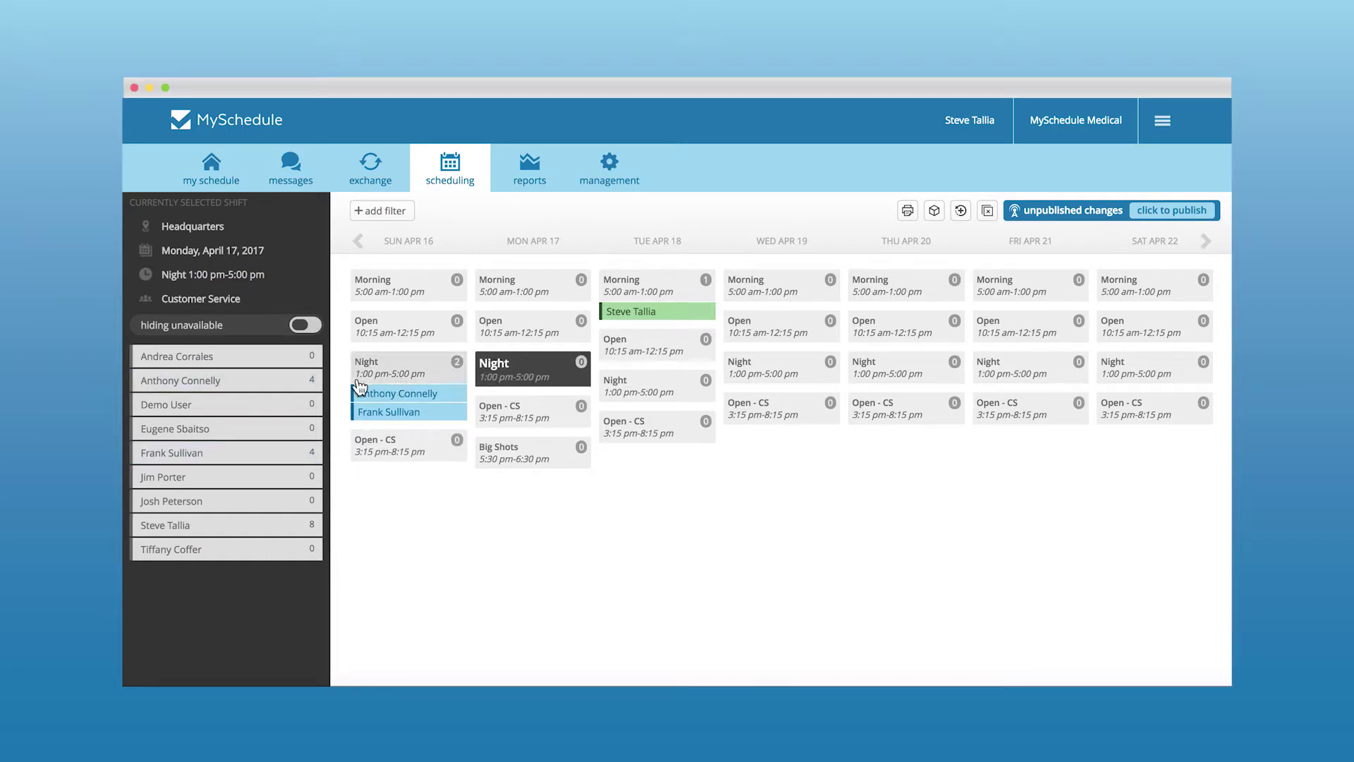
pyautogui.click(532, 333)
pyautogui.click(250, 435)
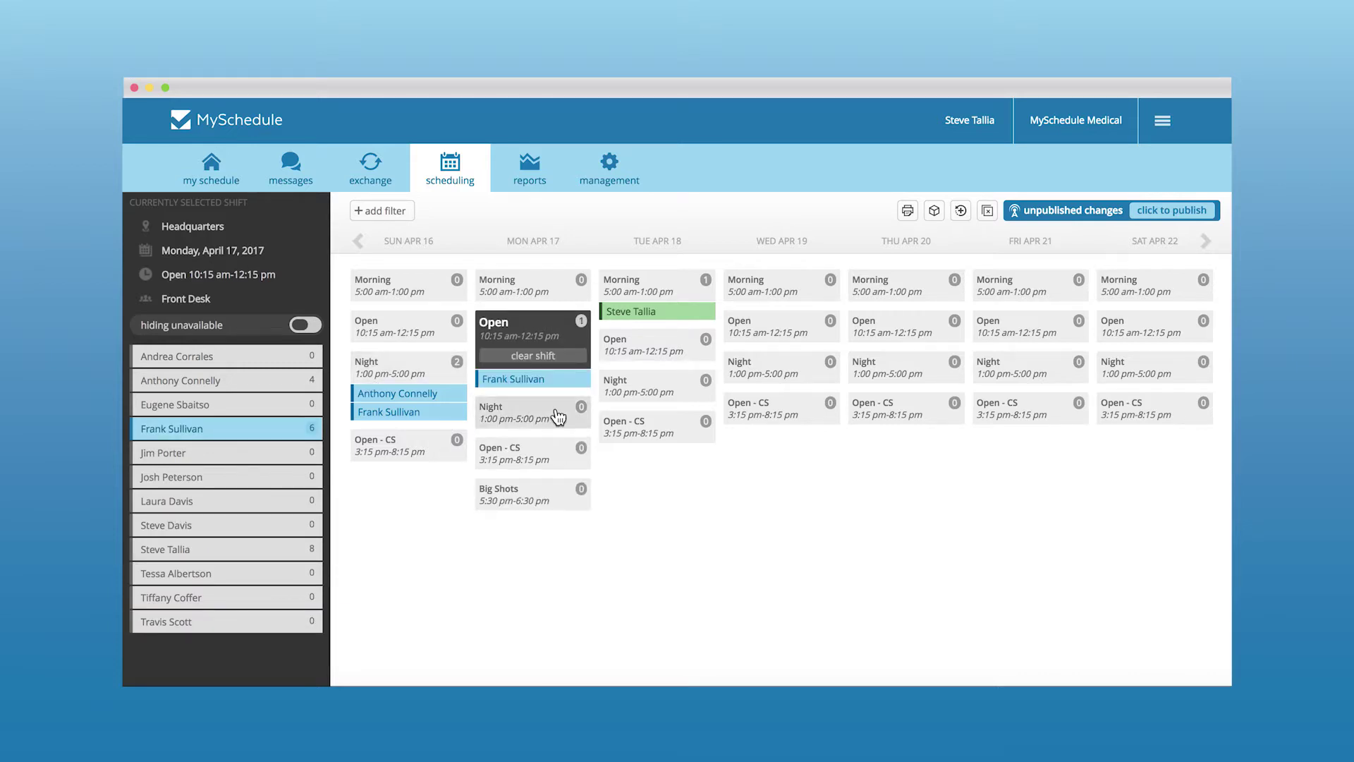
pyautogui.click(546, 418)
pyautogui.click(246, 506)
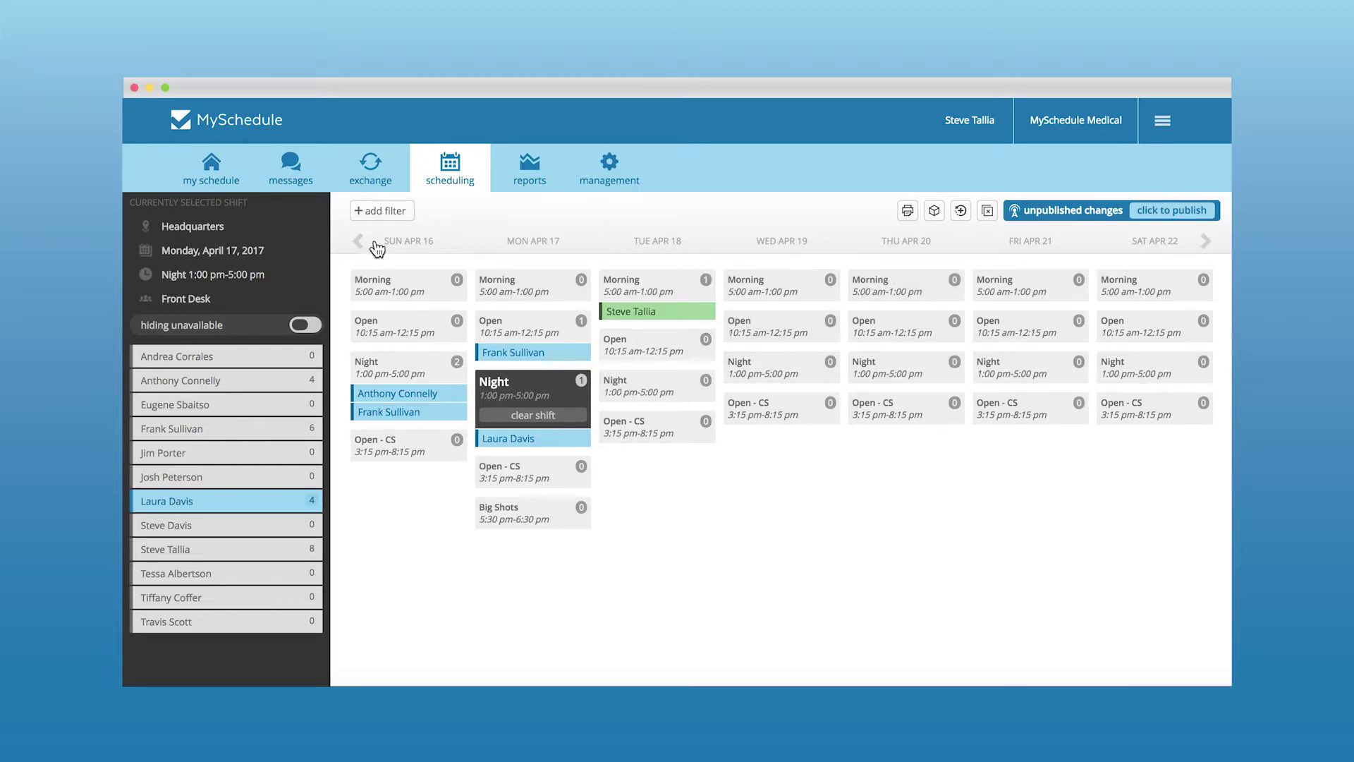
pyautogui.click(404, 236)
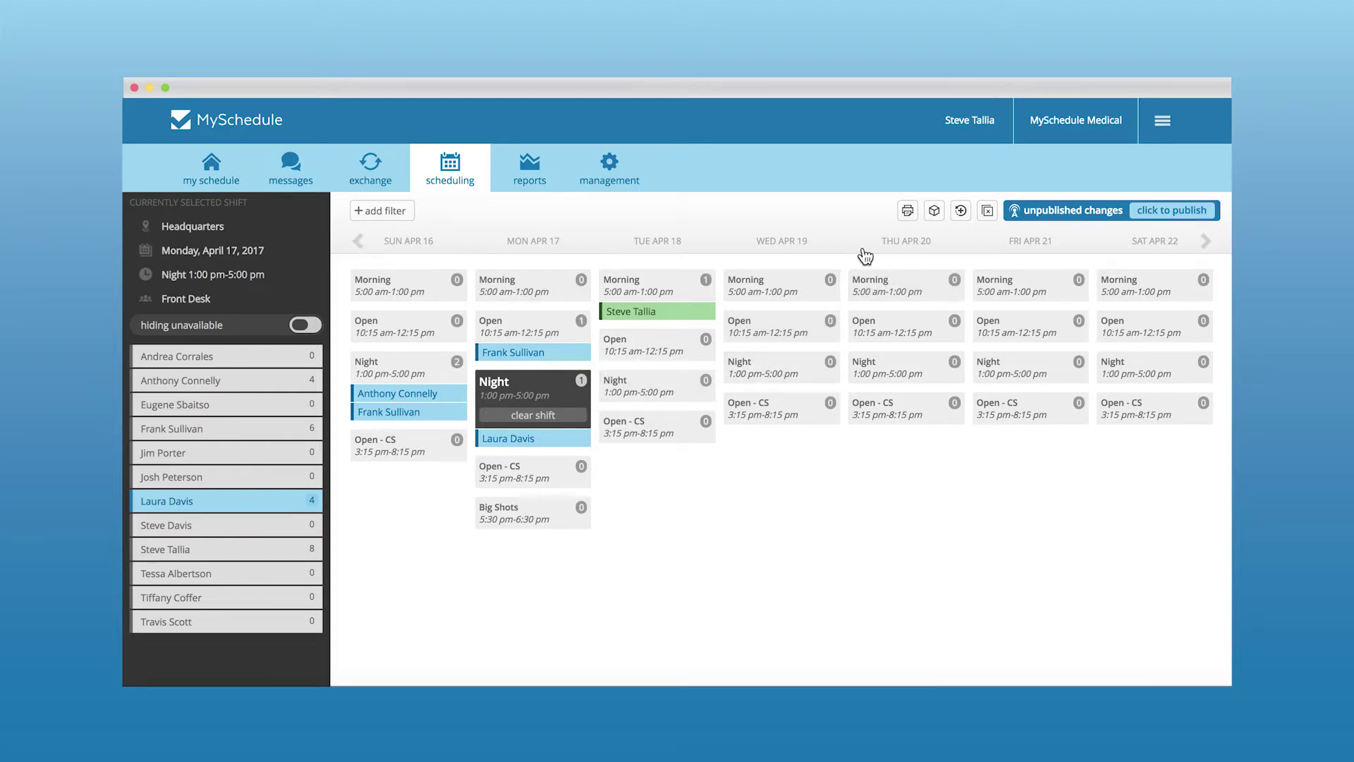
pyautogui.click(935, 212)
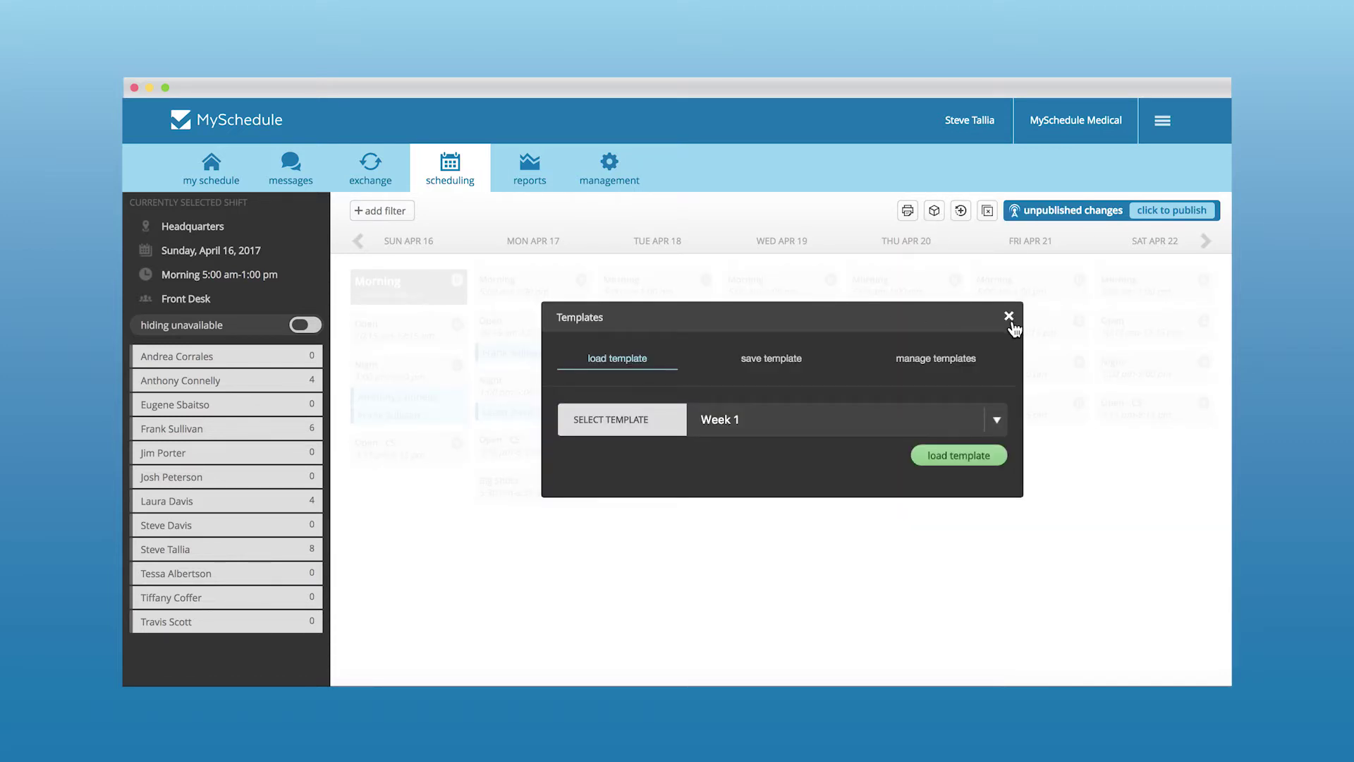
pyautogui.click(785, 368)
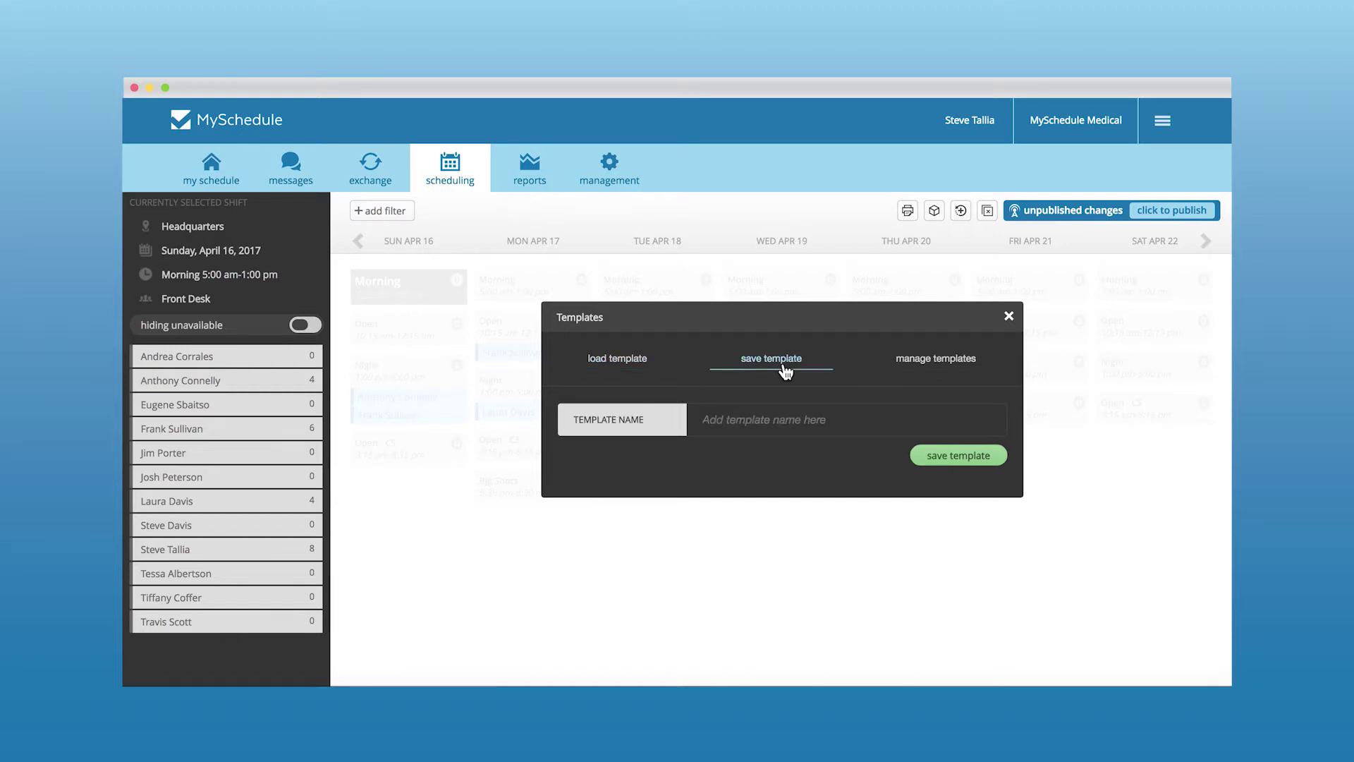
pyautogui.click(1009, 318)
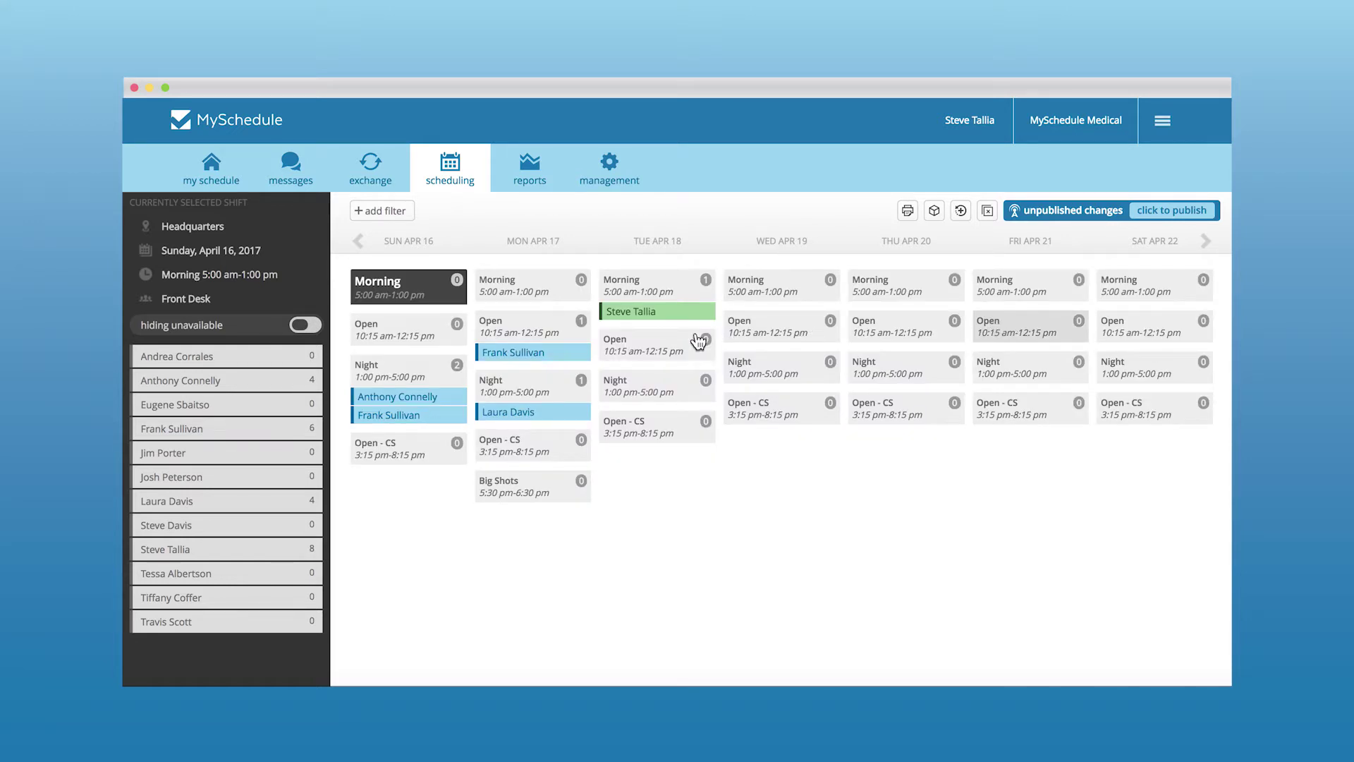
# Step: Filter the schedule by position to show only Front Desk shifts
pyautogui.click(395, 213)
pyautogui.click(395, 212)
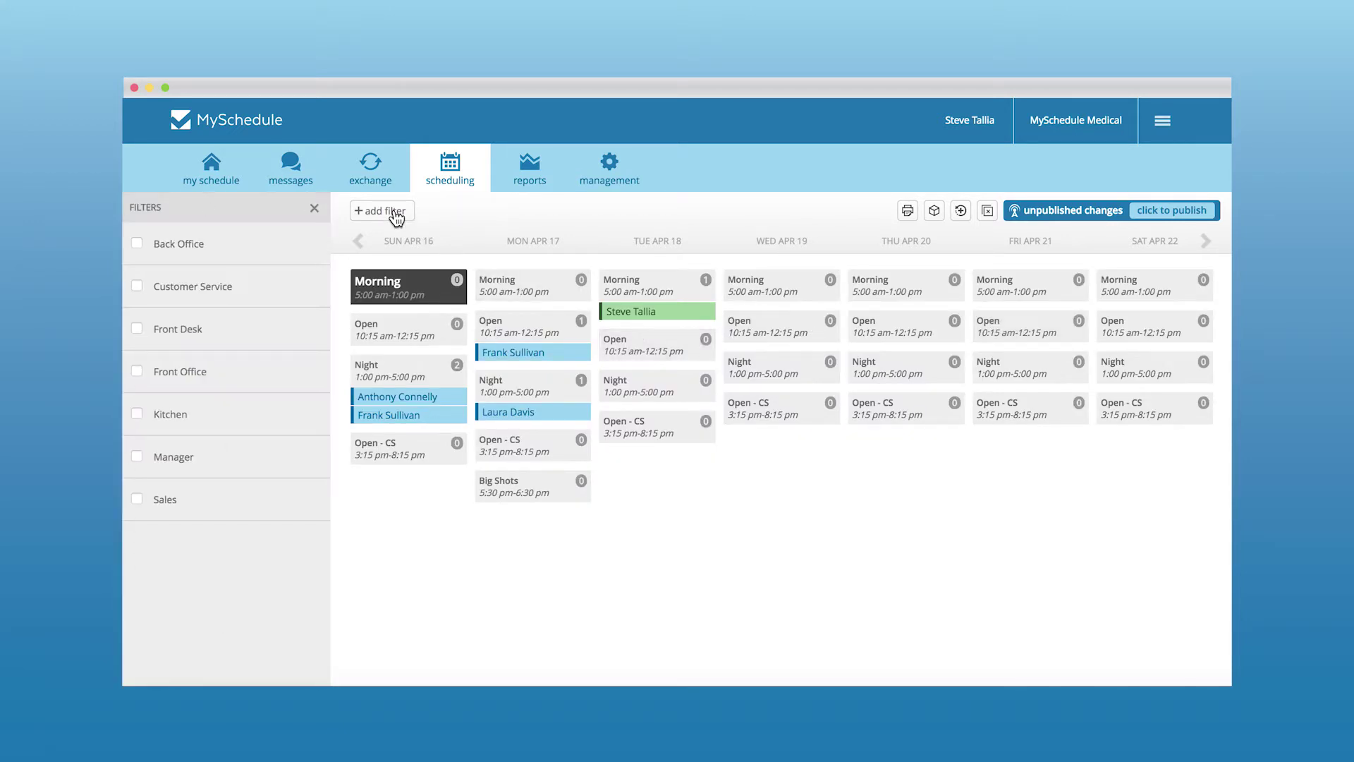
pyautogui.click(136, 286)
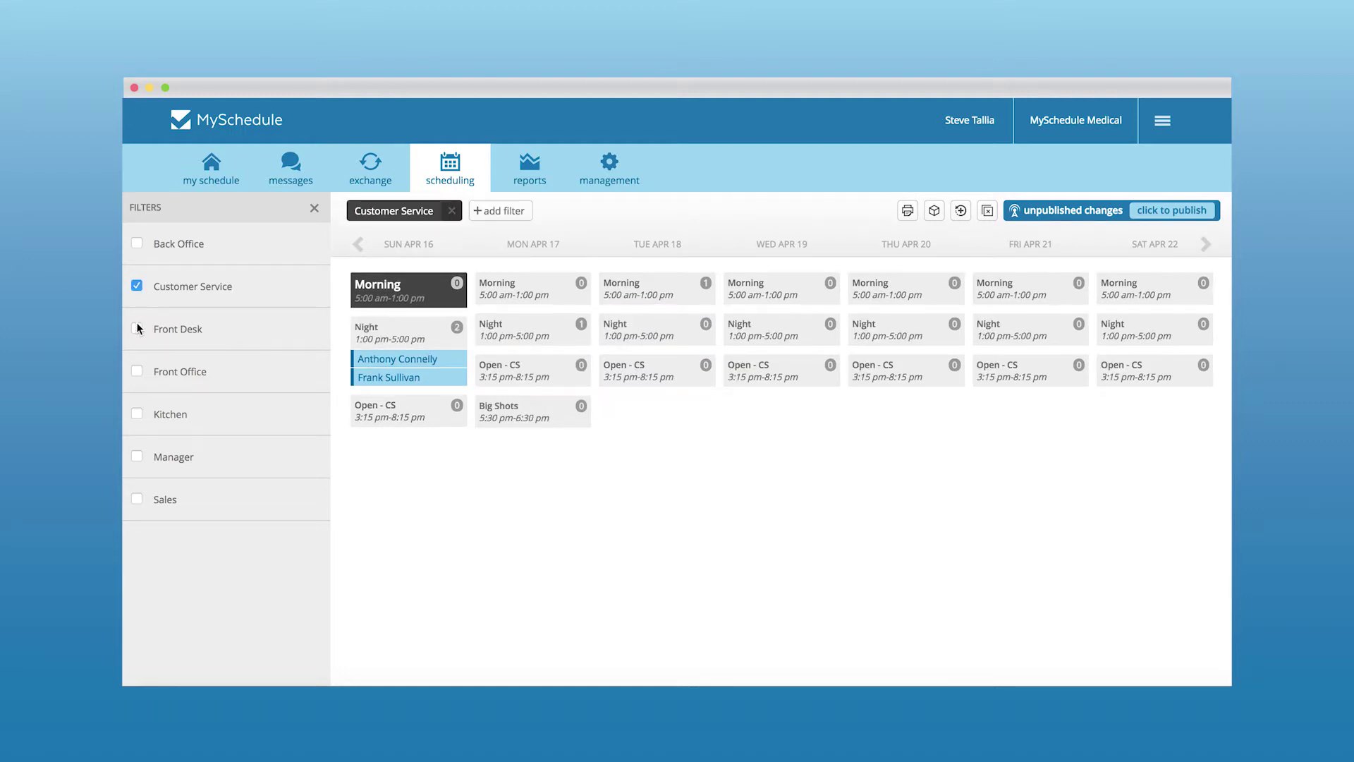
pyautogui.click(136, 328)
pyautogui.click(137, 285)
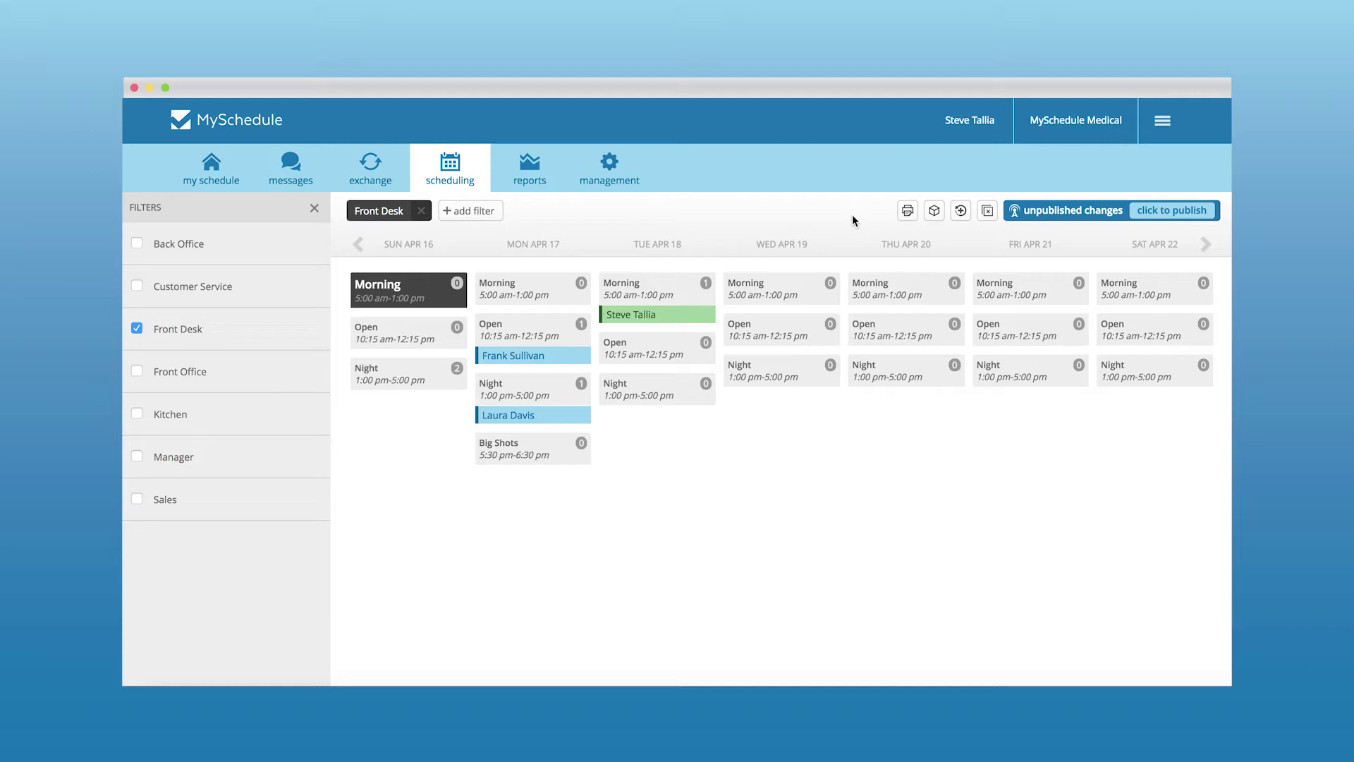
# Step: Preview the print view, staff Friday Apr 21's Morning shift, and open management action items
pyautogui.click(908, 213)
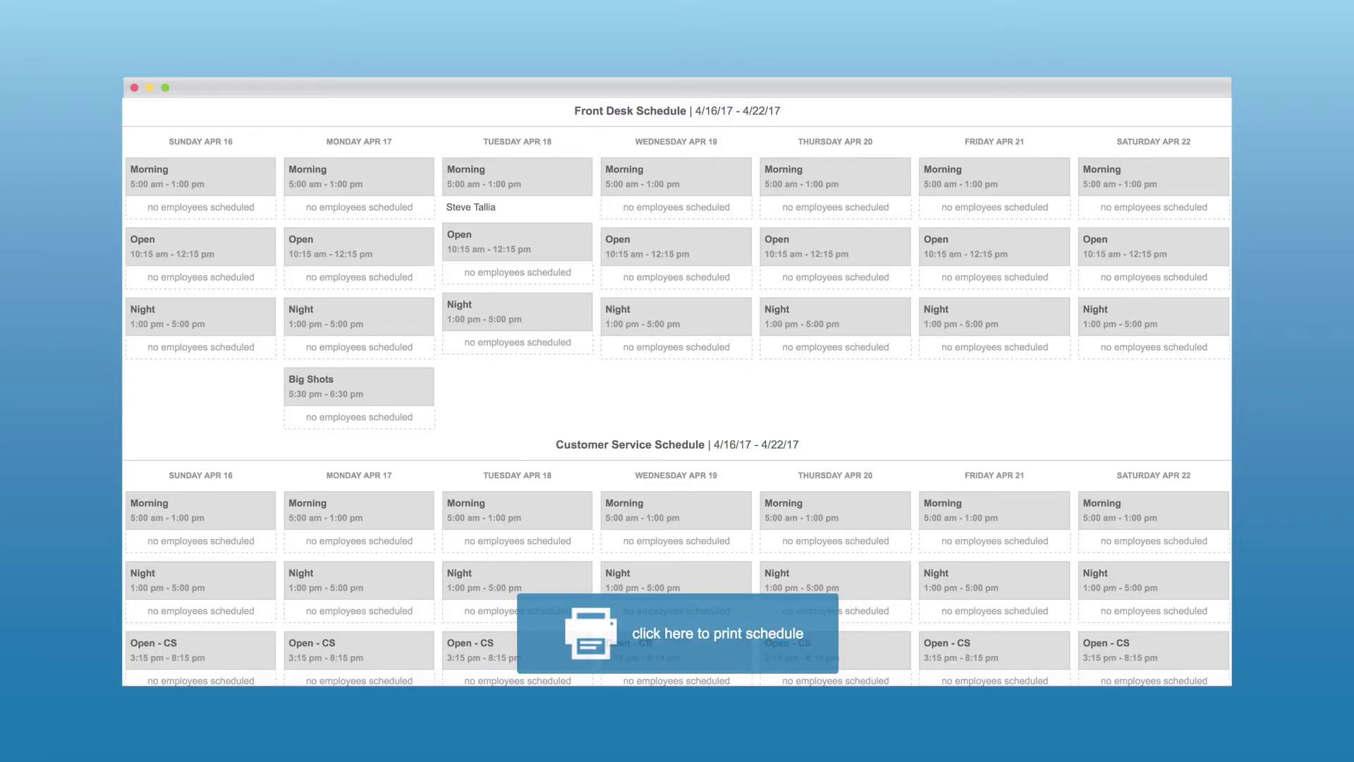
pyautogui.click(707, 625)
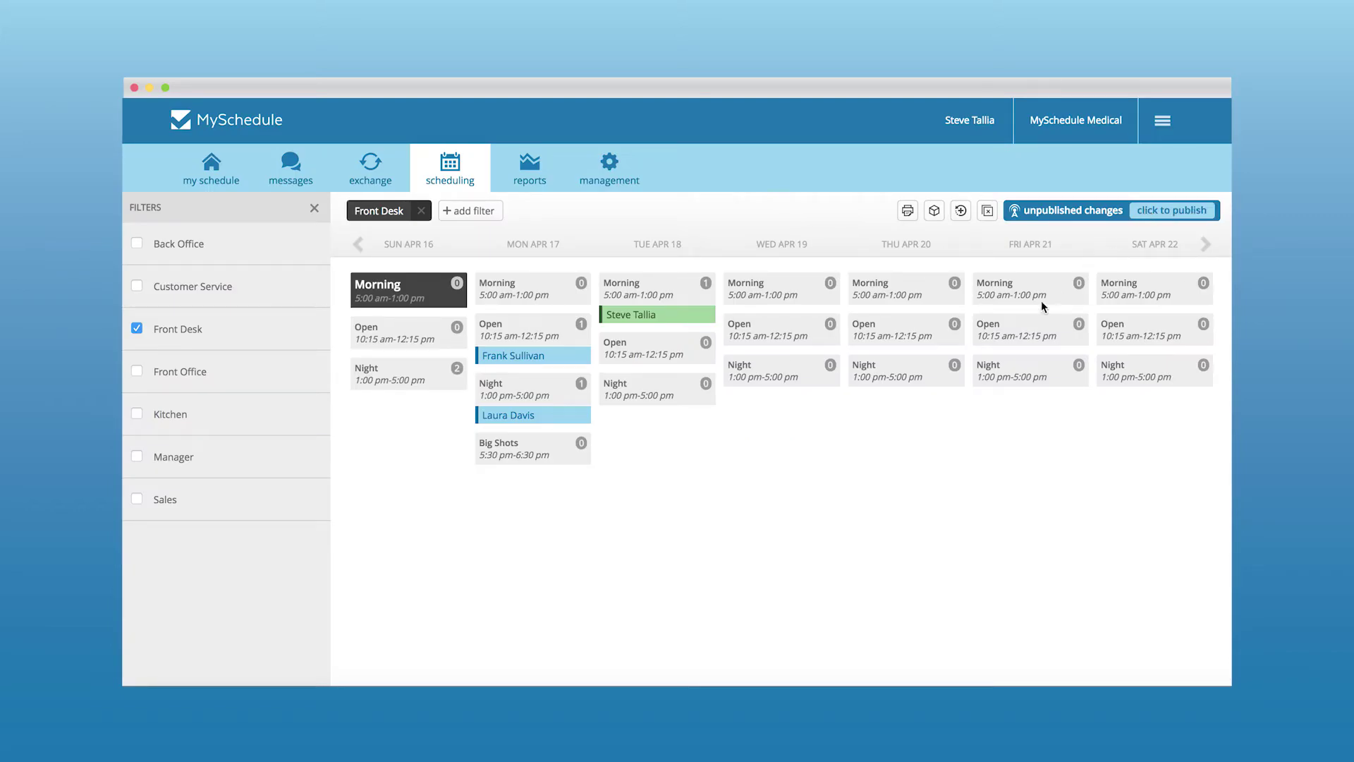
pyautogui.click(1036, 283)
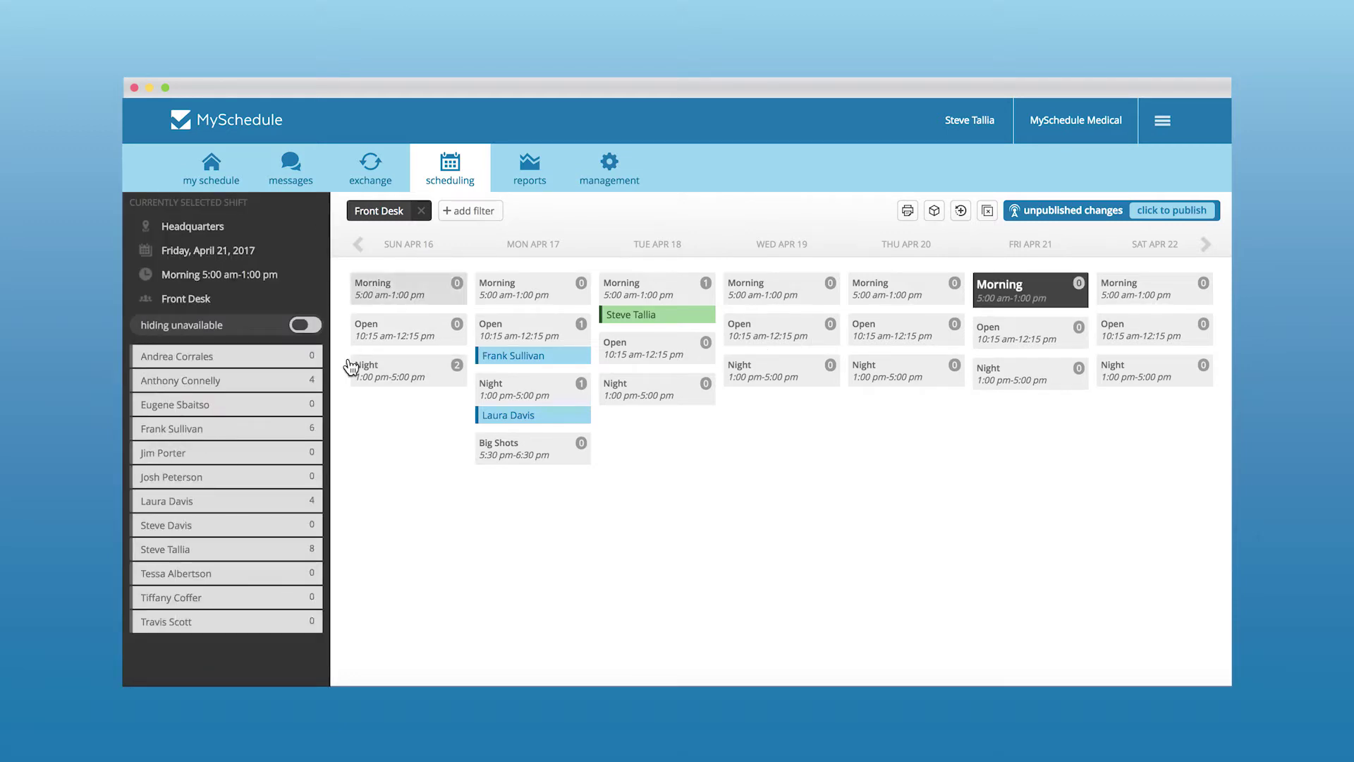
pyautogui.moveTo(277, 380); pyautogui.dragTo(1046, 289)
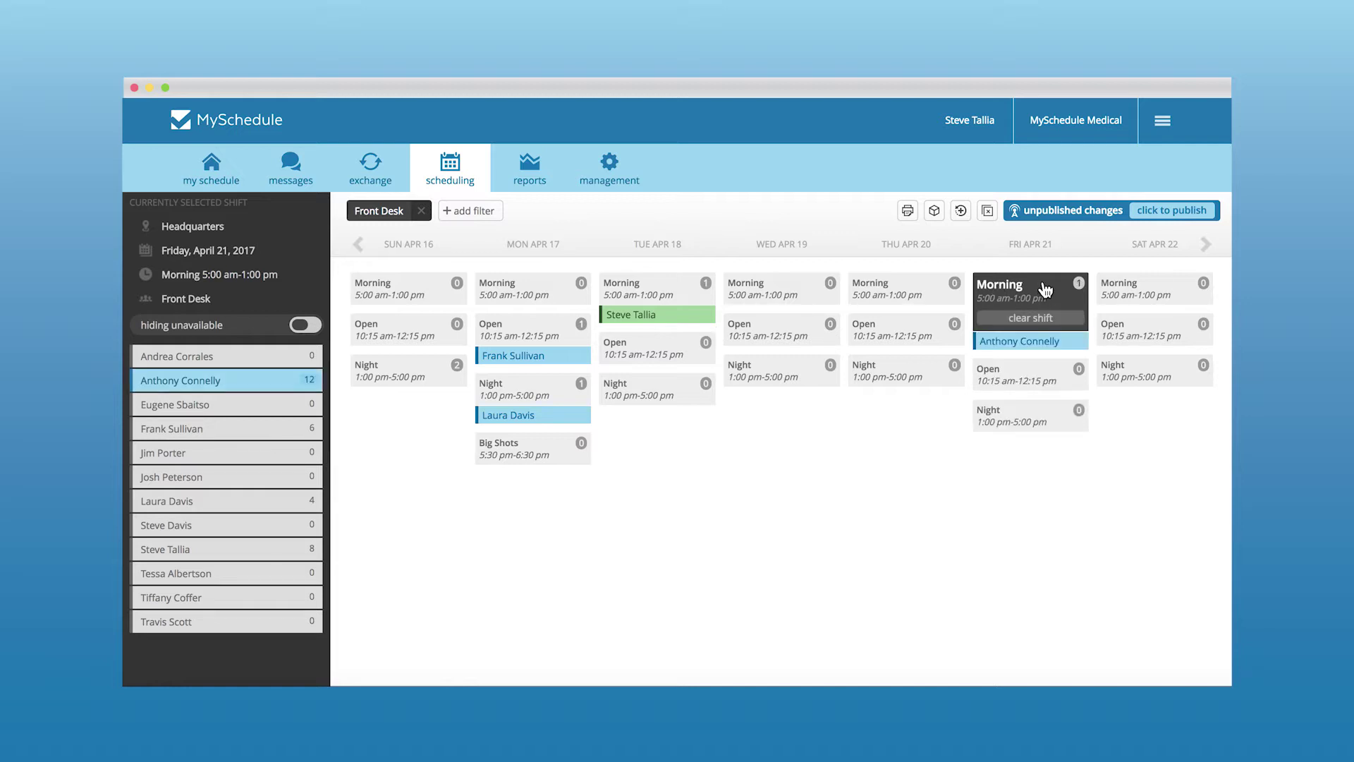
pyautogui.click(611, 164)
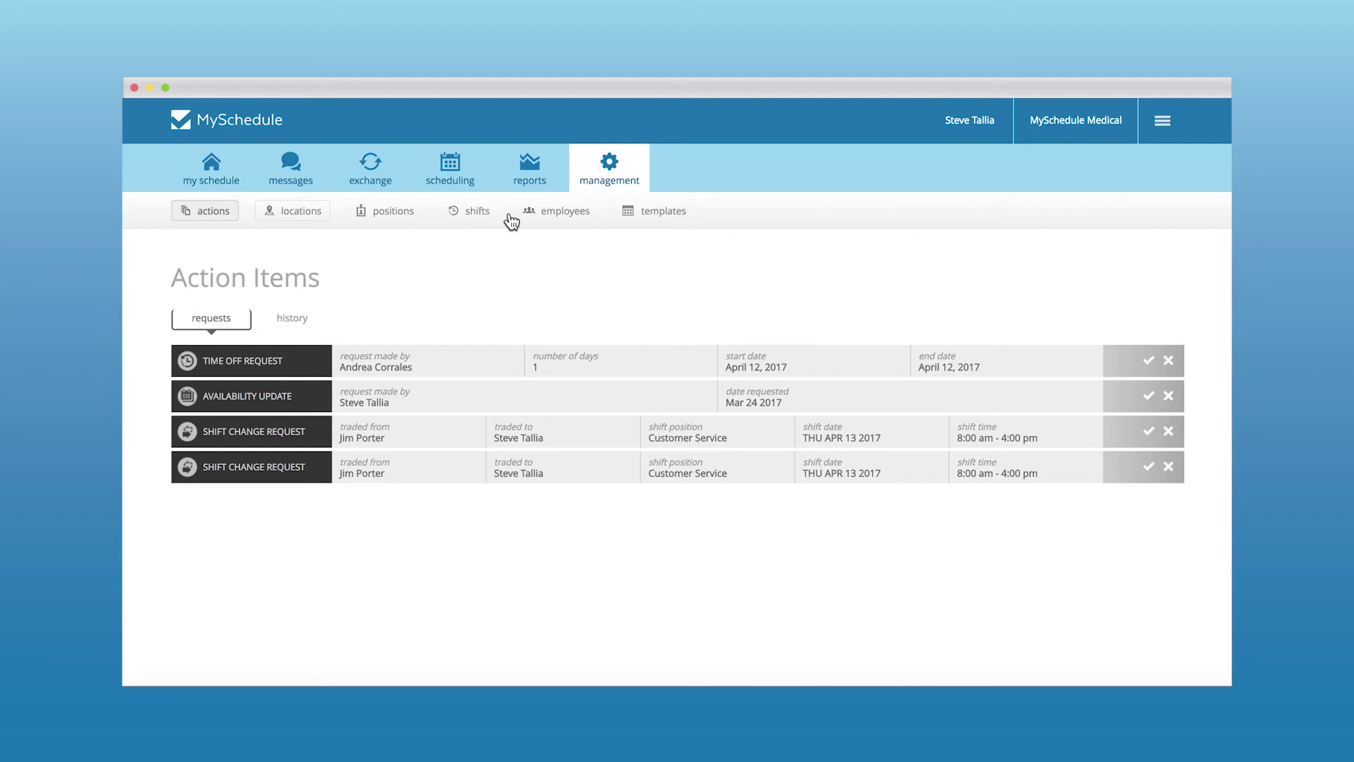
# Step: Review the labor reports, scrolling through the cost-by-position pie and cumulative expenditure charts
pyautogui.click(530, 173)
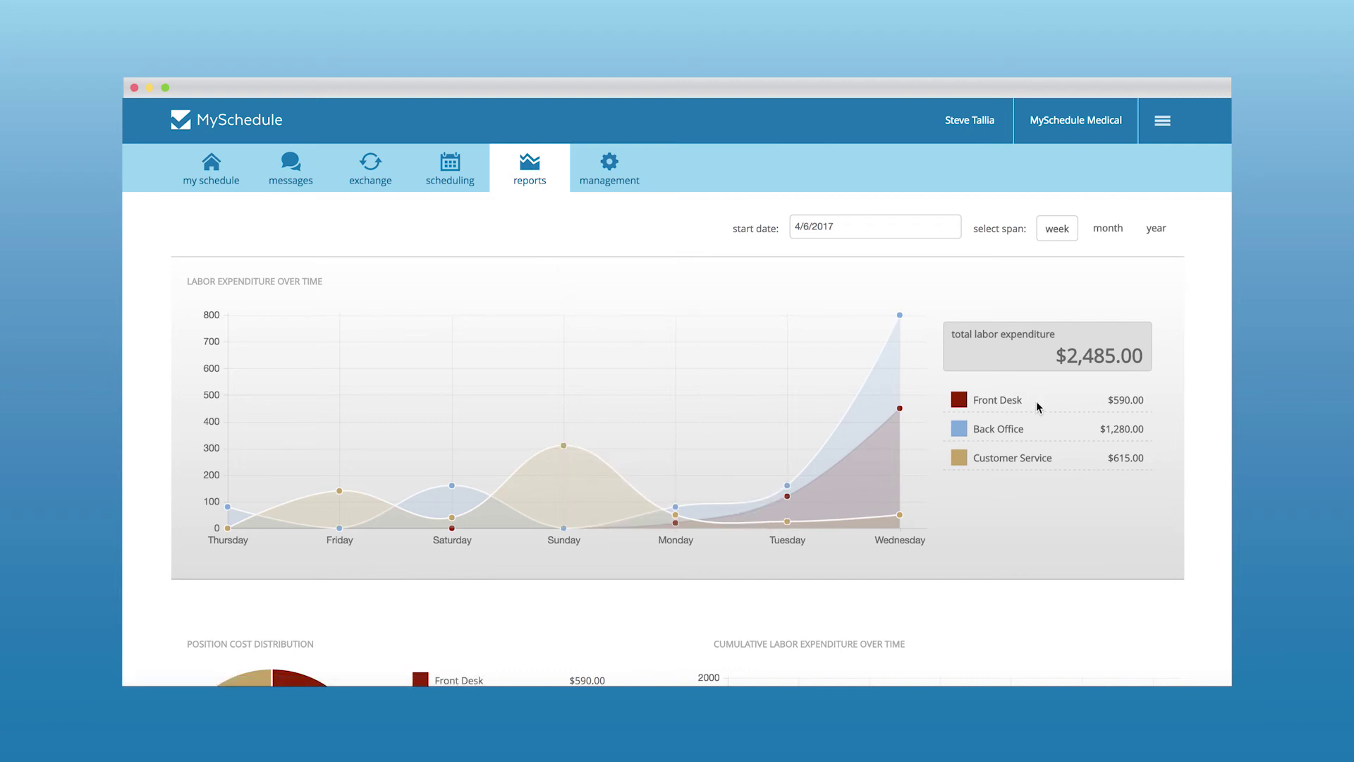
pyautogui.scroll(-3, 738, 549)
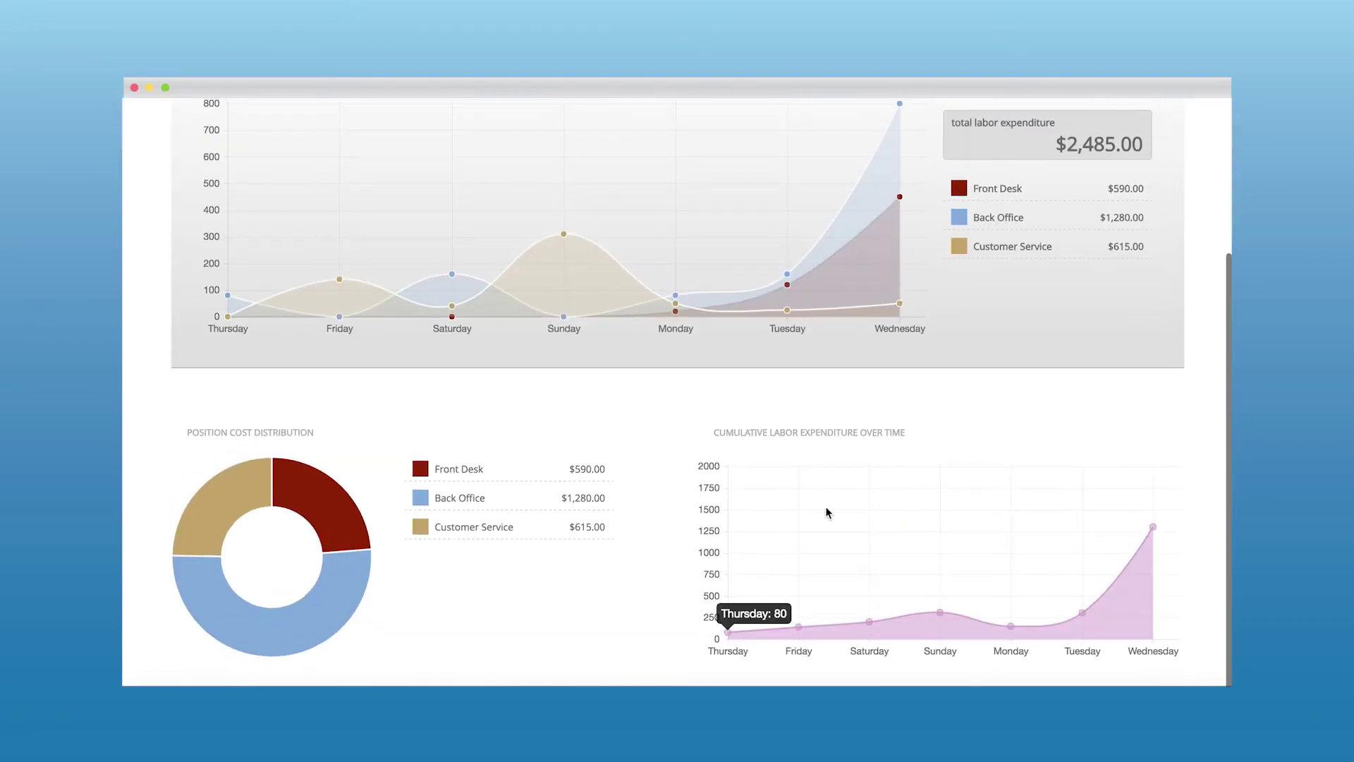
pyautogui.scroll(3, 835, 508)
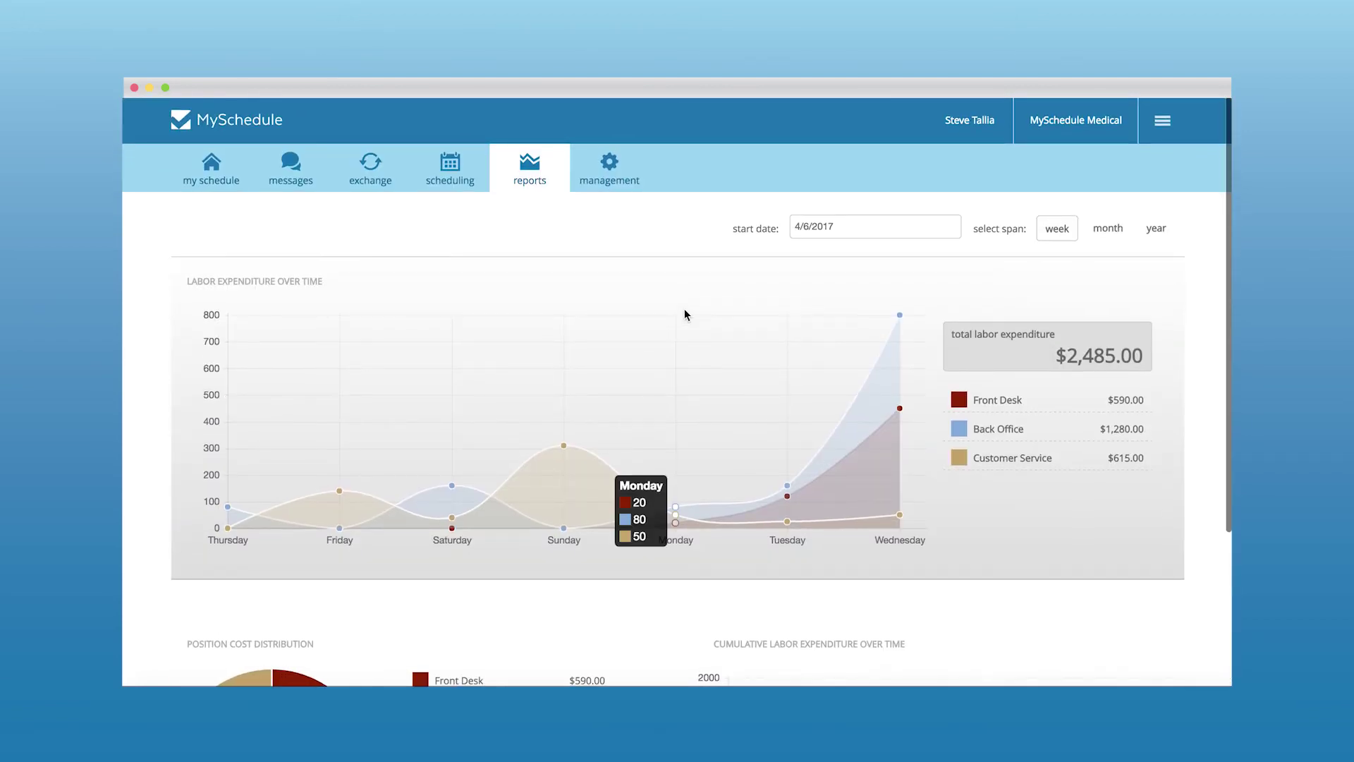